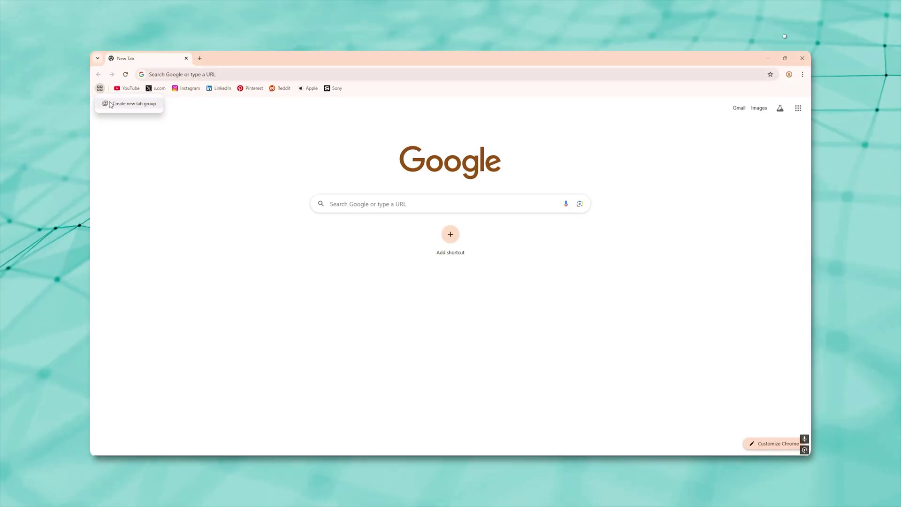
- Start a new tab group beside the New Tab page using the tab groups button
click(121, 107)
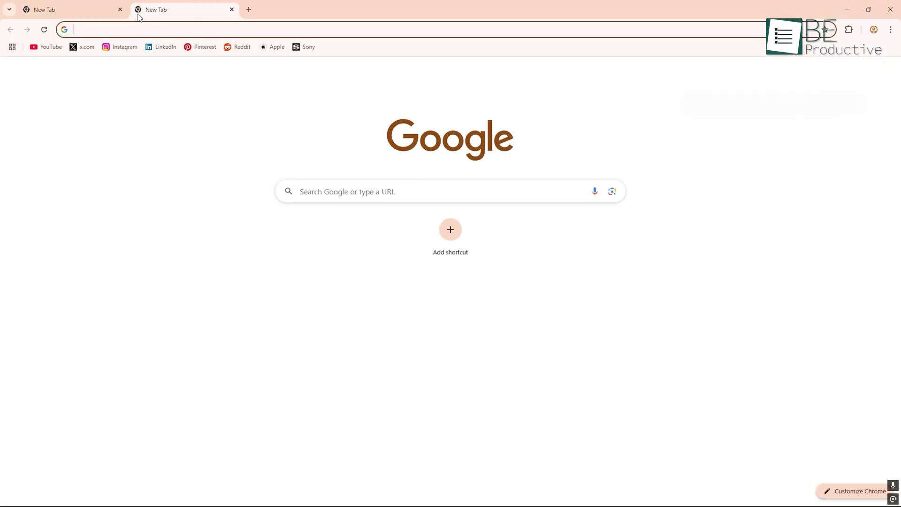
- Look through the Extensions panel and the three-dot menu, then open the Google apps grid
click(848, 29)
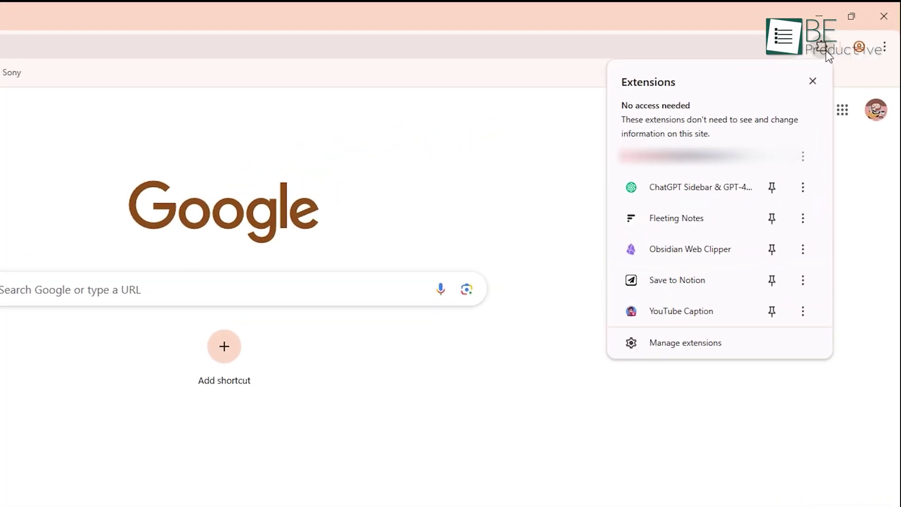
click(828, 54)
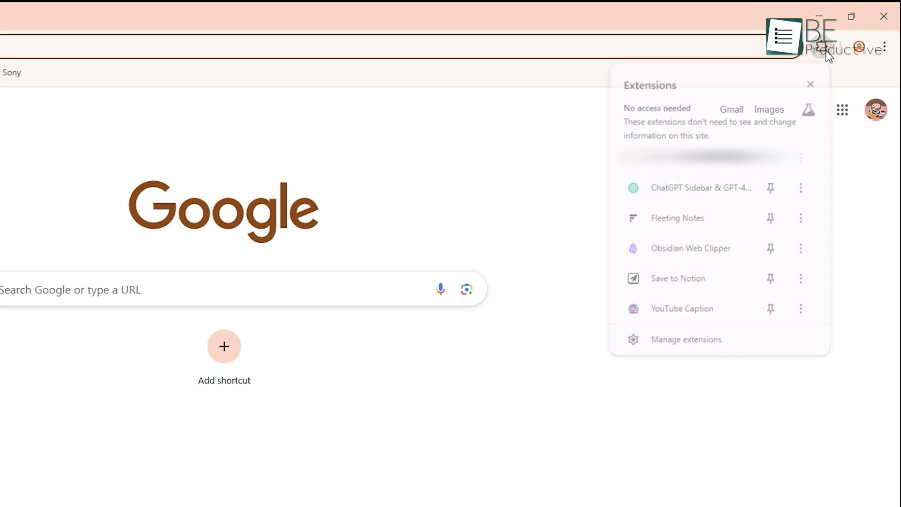
click(884, 47)
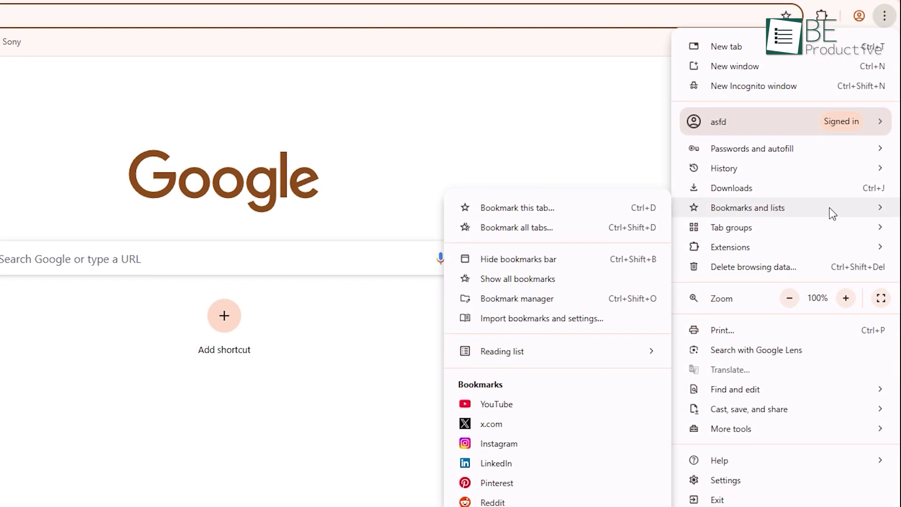
mouse_move(828, 202)
mouse_move(827, 84)
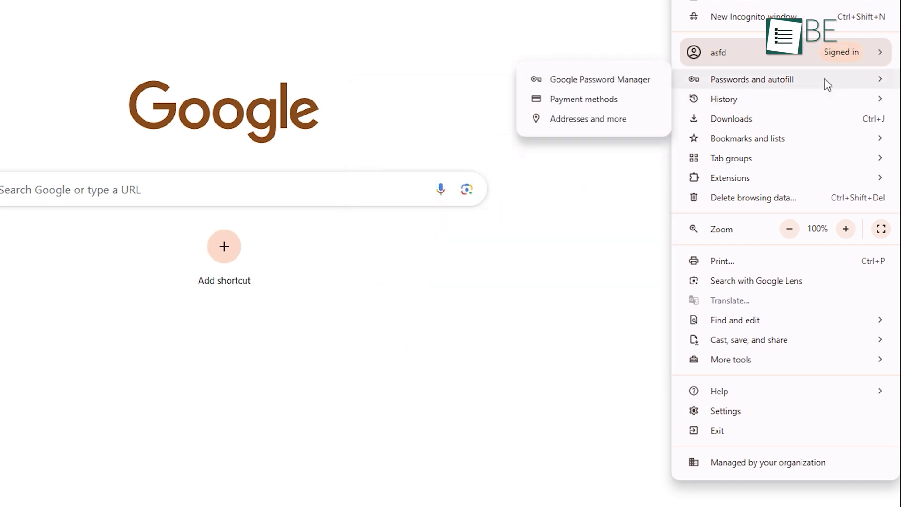
click(647, 38)
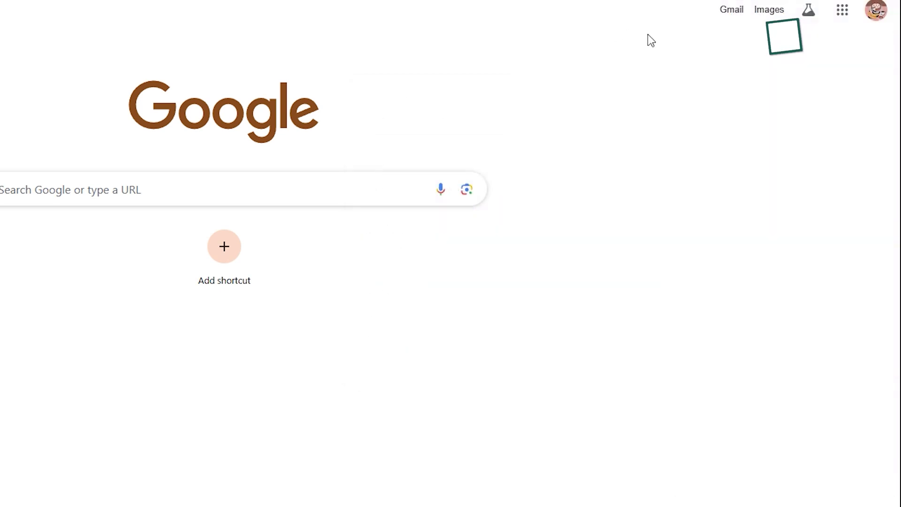
click(849, 18)
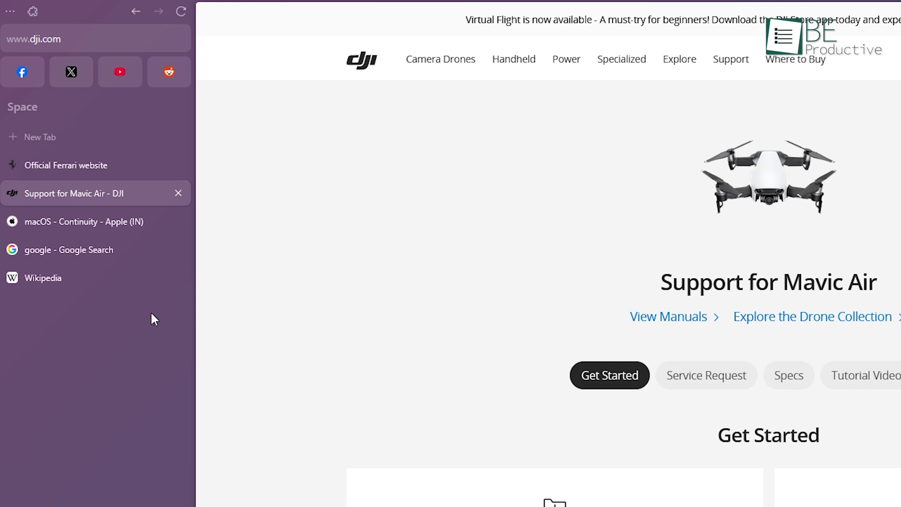
- Move the Ferrari tab below macOS, then visit the DJI, macOS, Ferrari, Google and Wikipedia tabs
drag(46, 114, 47, 146)
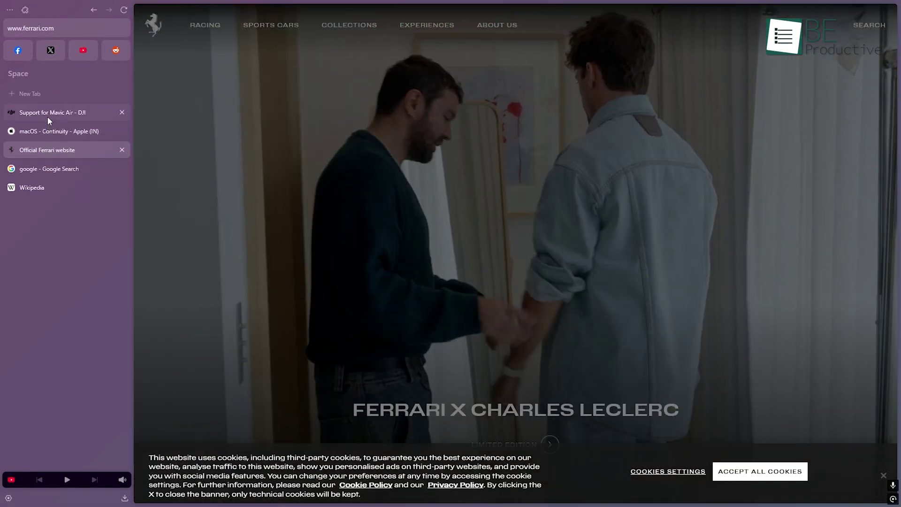
click(47, 116)
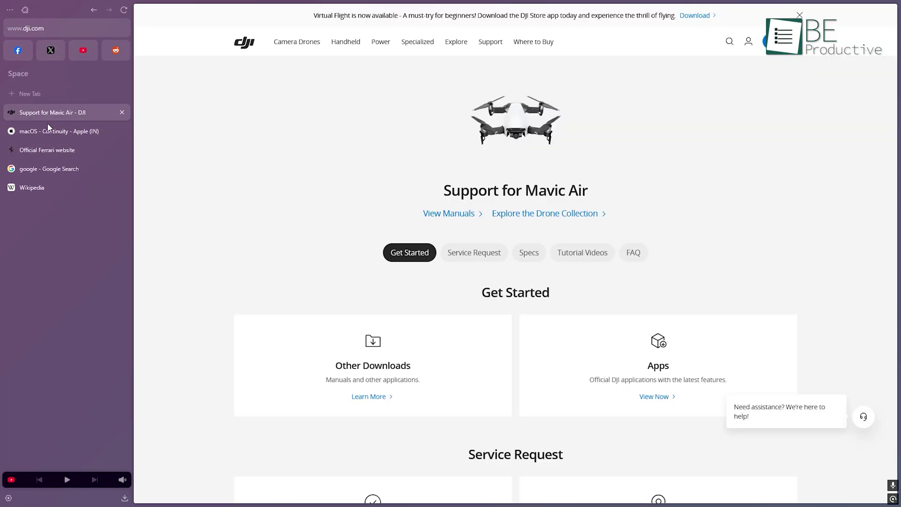
click(47, 132)
click(48, 149)
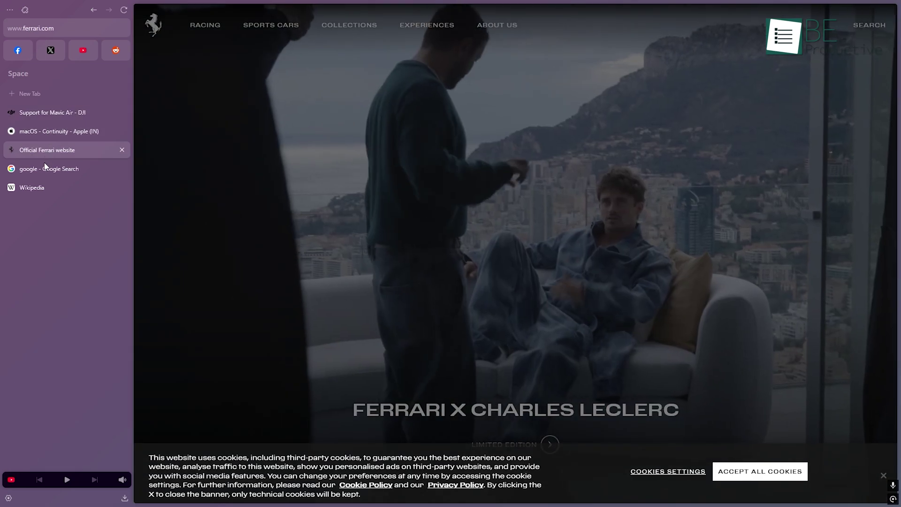
click(44, 169)
click(46, 184)
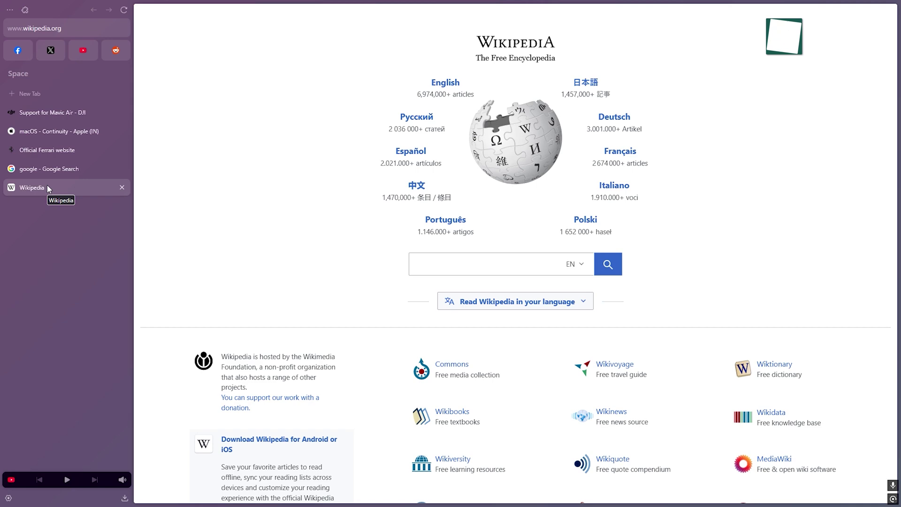
- Choose Customize Toolbar from the sidebar's context menu and open the font size choices
right_click(50, 233)
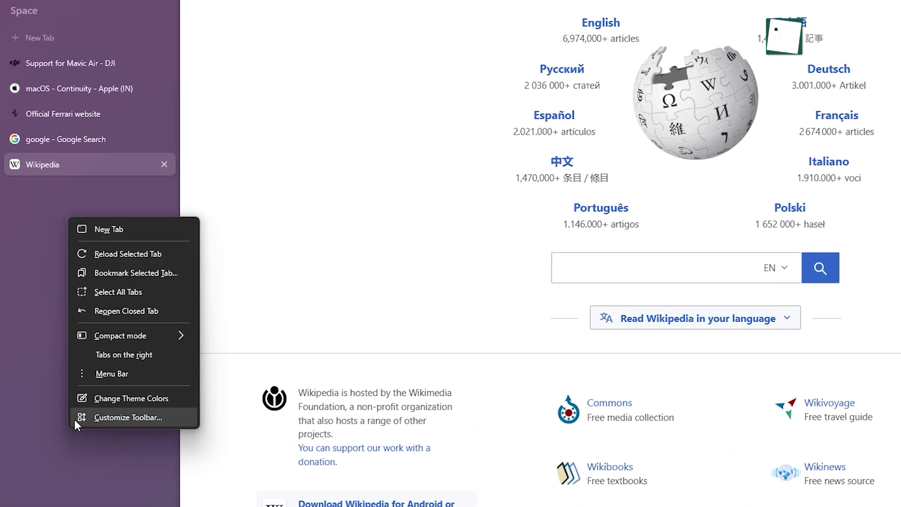
click(57, 374)
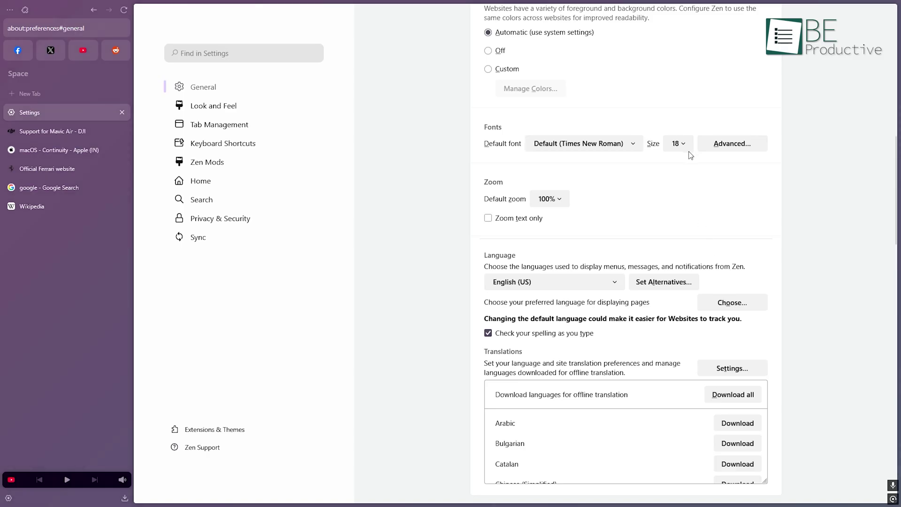
click(685, 147)
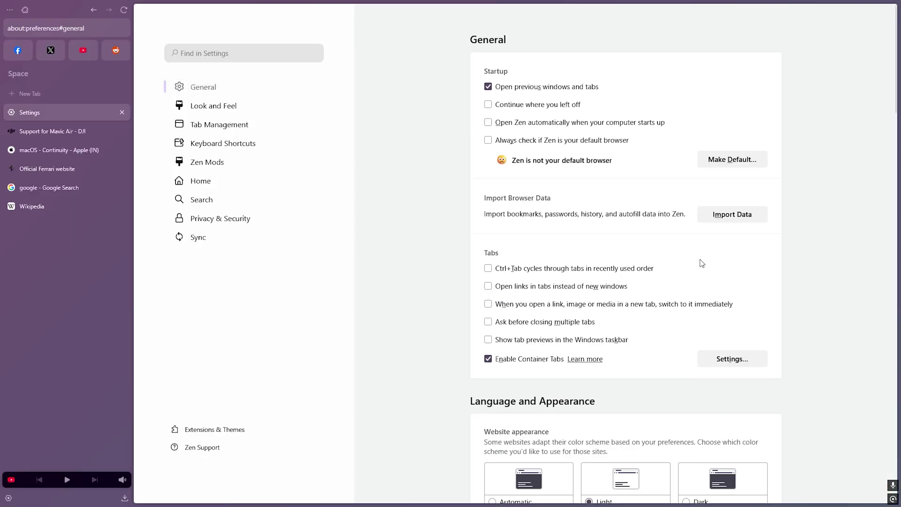
- Scroll down the YouTube channel page and confirm that Energy Saver is on
scroll(702, 261, down, 15)
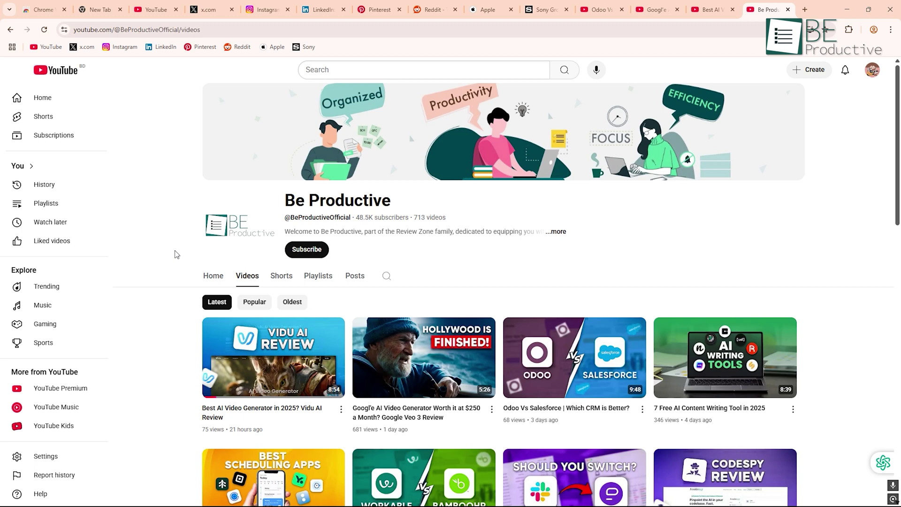
scroll(177, 255, down, 5)
scroll(170, 276, down, 1)
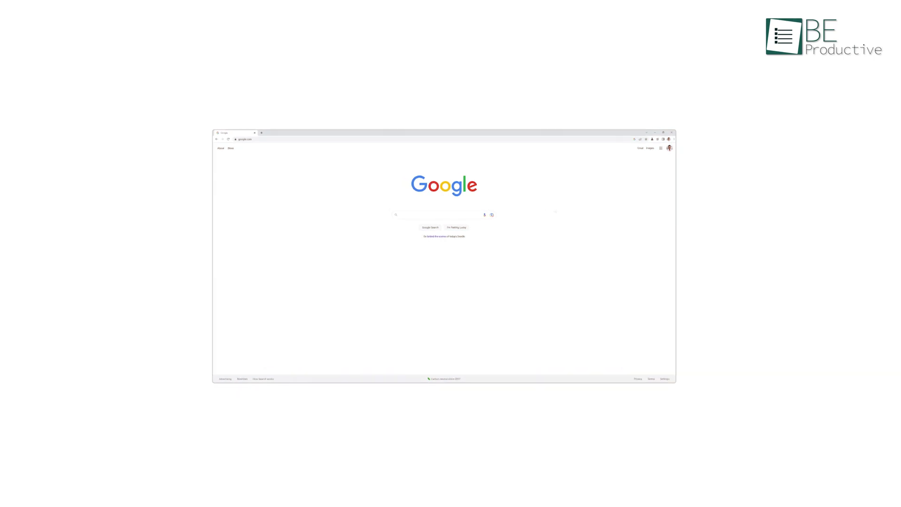
click(657, 139)
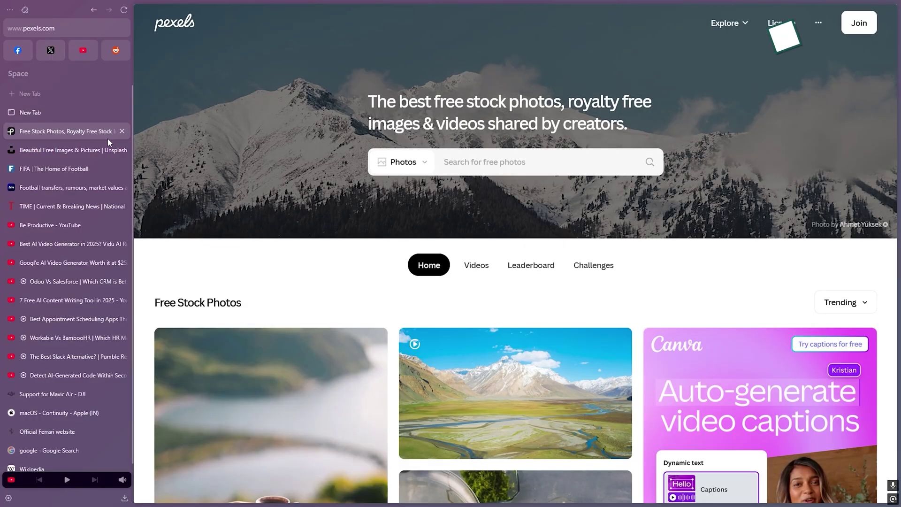
- Switch through the Unsplash, FIFA and TIME tabs in the Zen sidebar
click(106, 150)
click(107, 167)
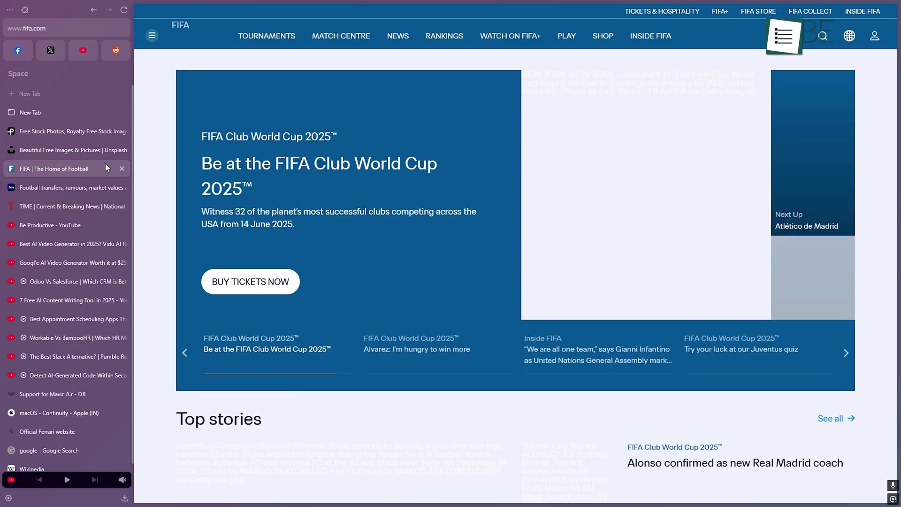
click(105, 207)
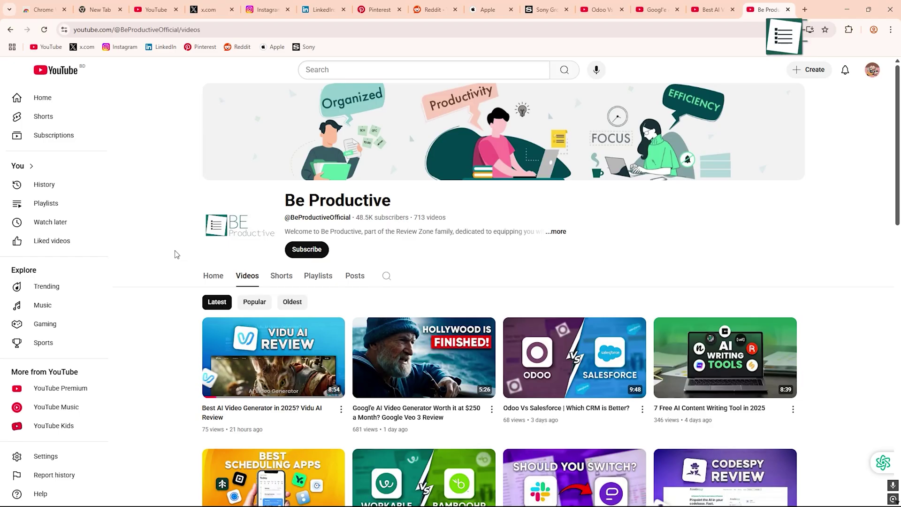
- Switch to the Pexels page and put a tab into a new group named 'MY work'
scroll(176, 254, down, 2)
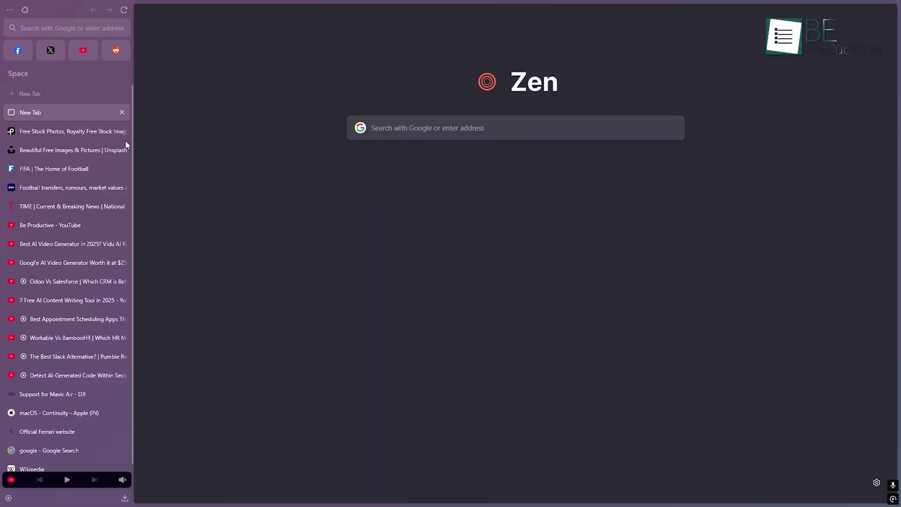
click(110, 134)
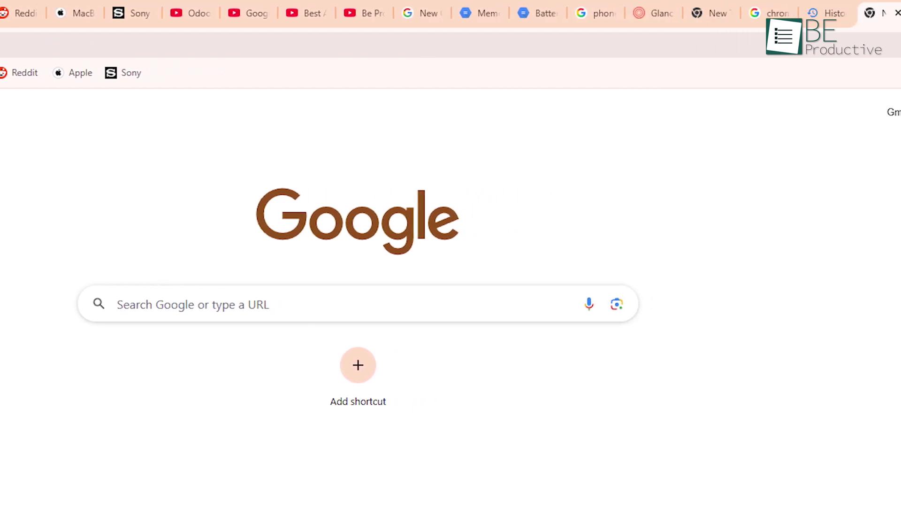
right_click(471, 20)
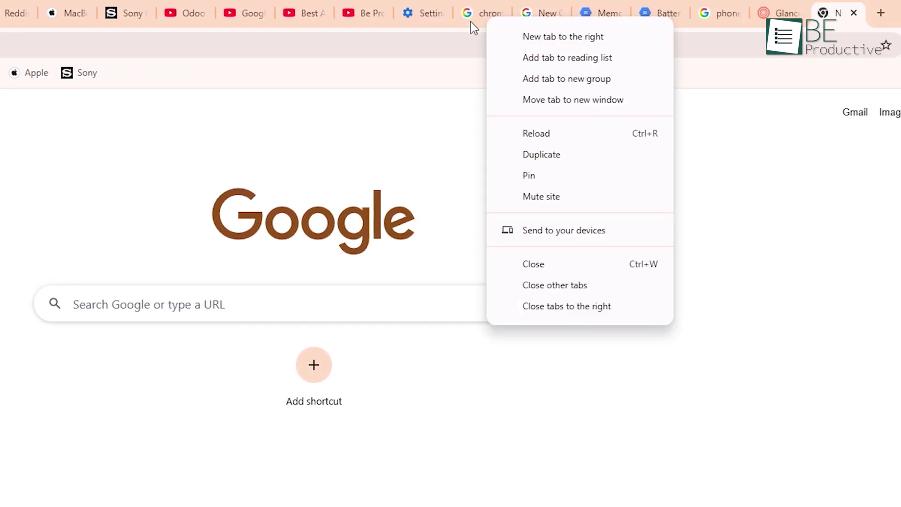
click(533, 82)
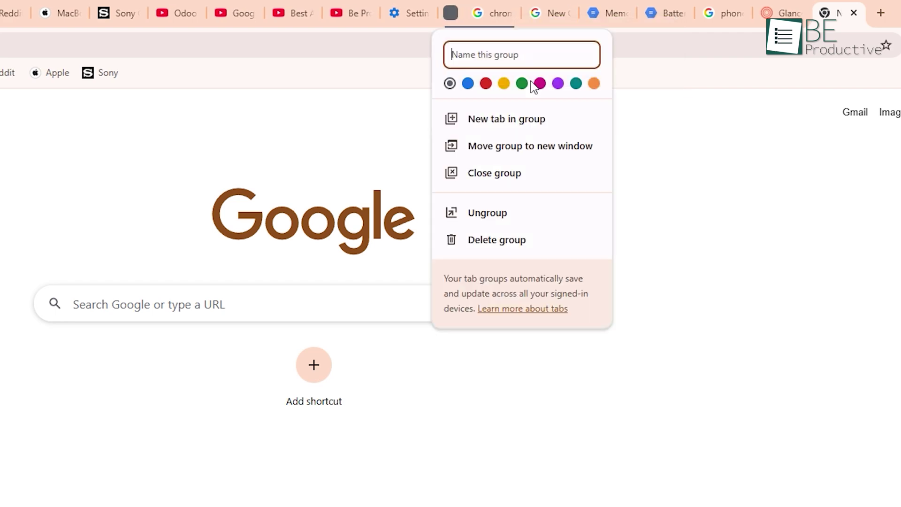
text(MY wo)
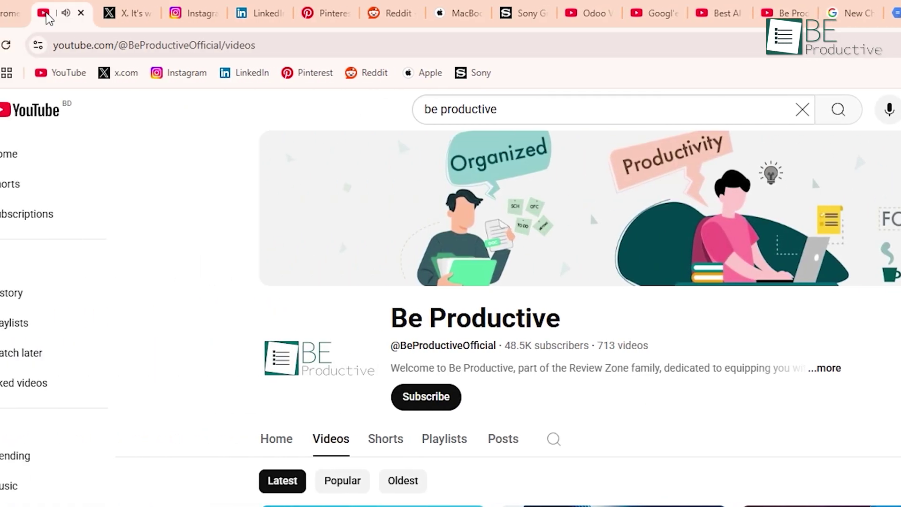
- Pin the YouTube tab and search the browsing history (Ctrl+H) for 'be'
right_click(113, 13)
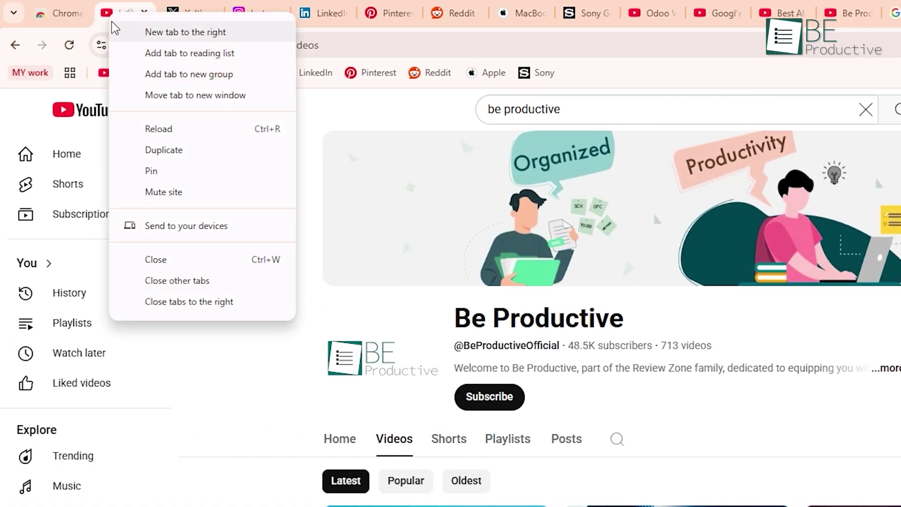
click(151, 171)
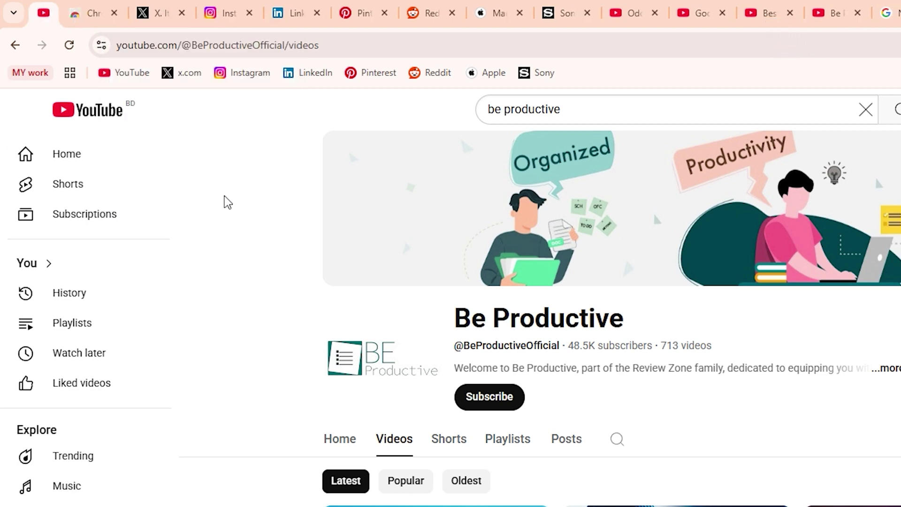
key(ctrl+h)
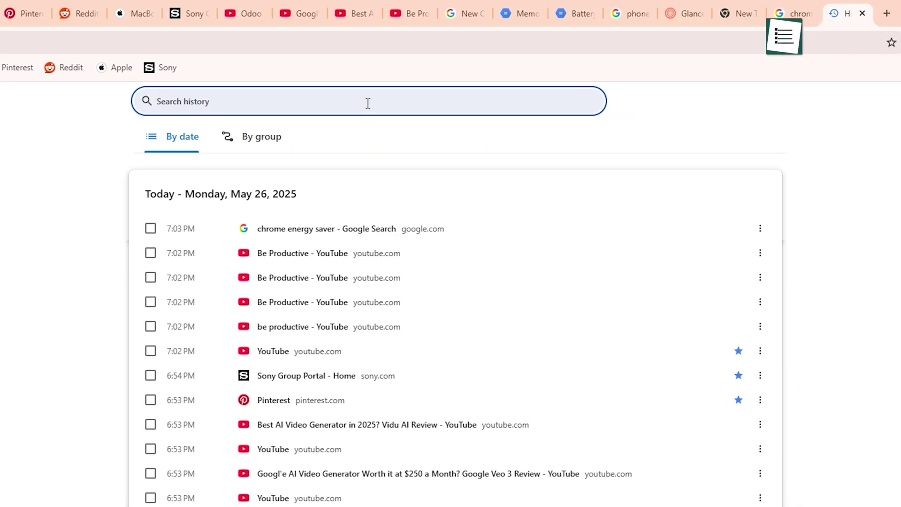
text(be)
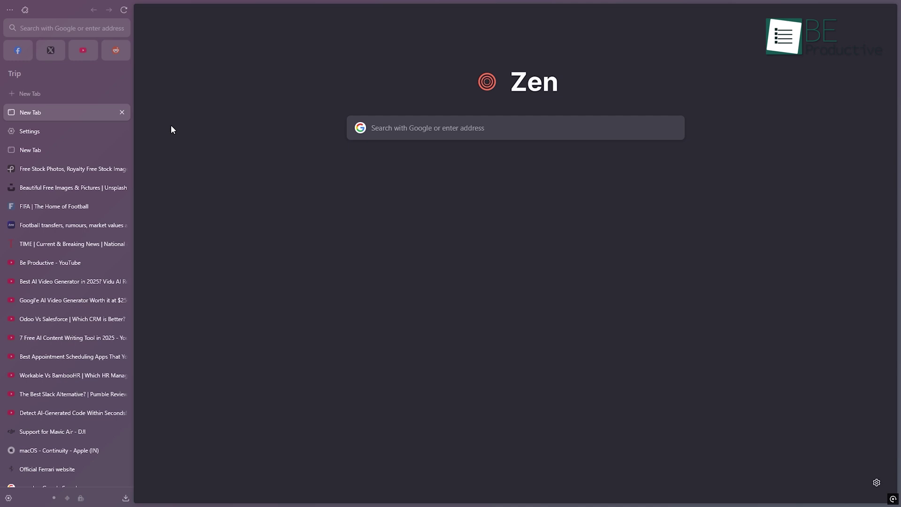
- Switch to the Trip workspace, then to the Project workspace from the Workspaces list
click(79, 74)
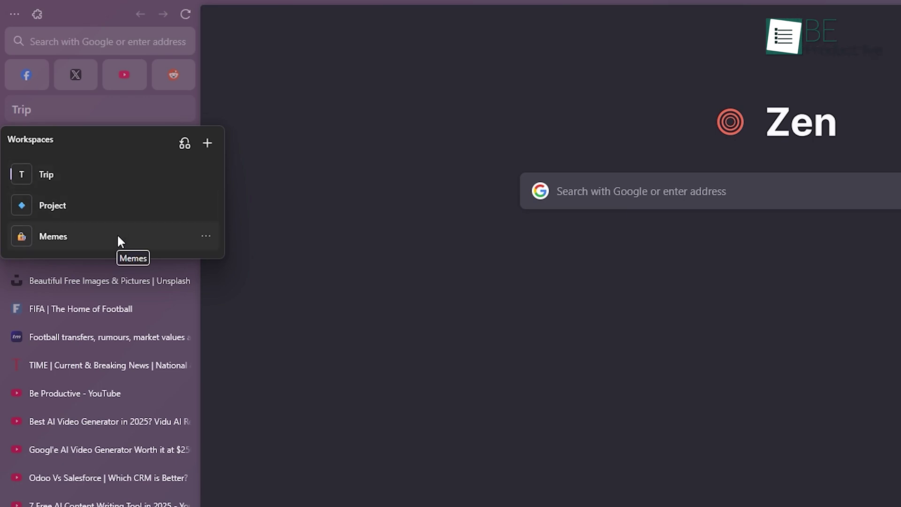
click(87, 176)
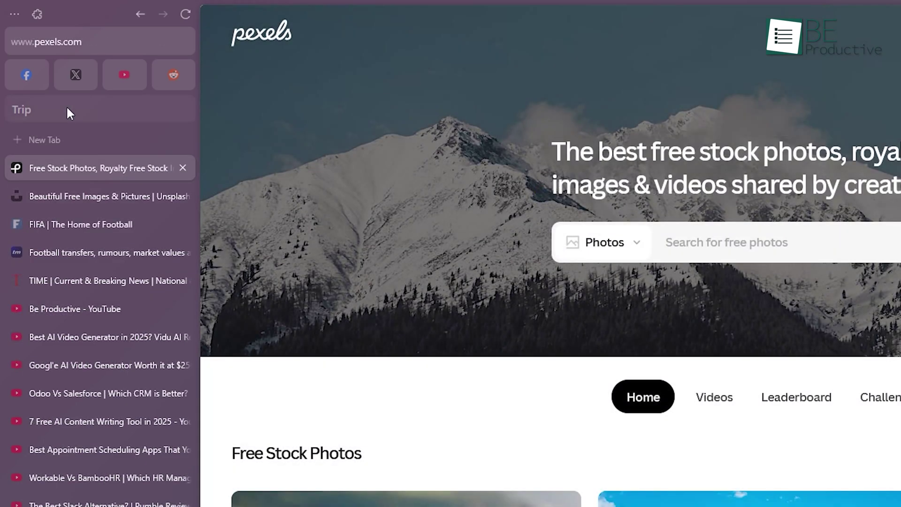
click(67, 109)
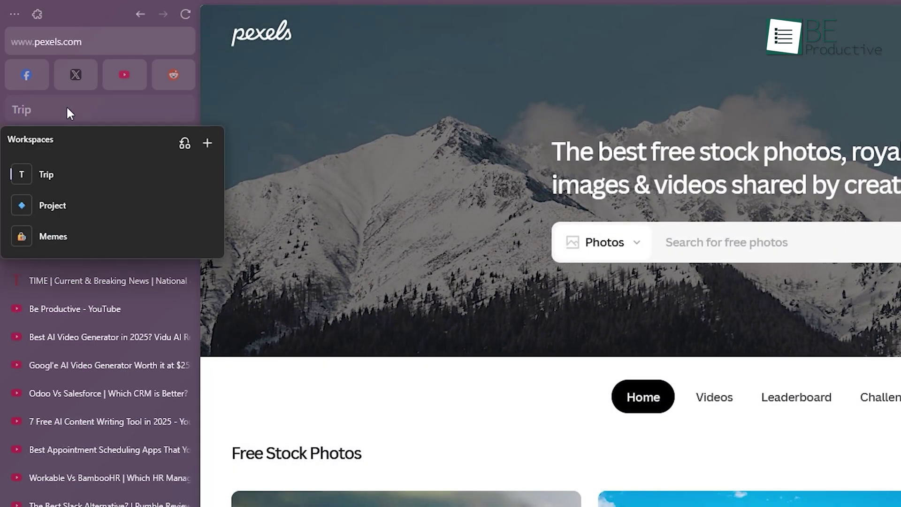
click(82, 205)
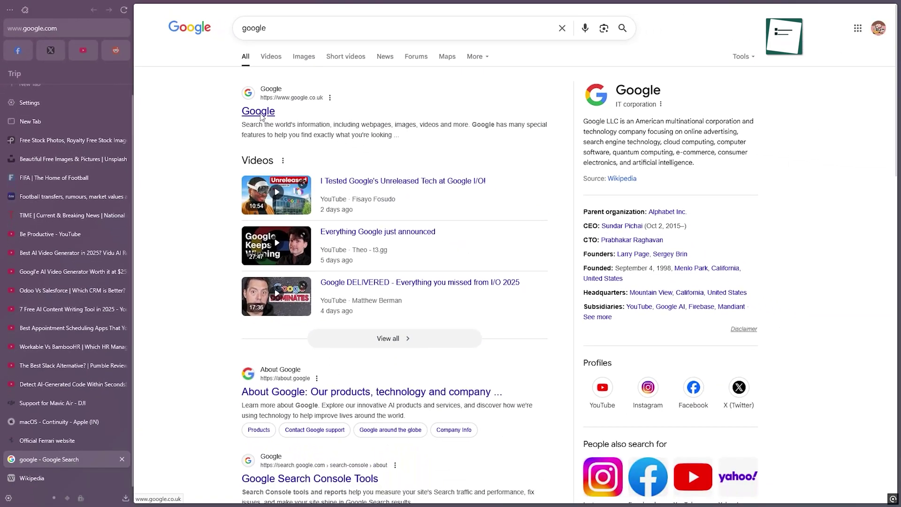
click(263, 115)
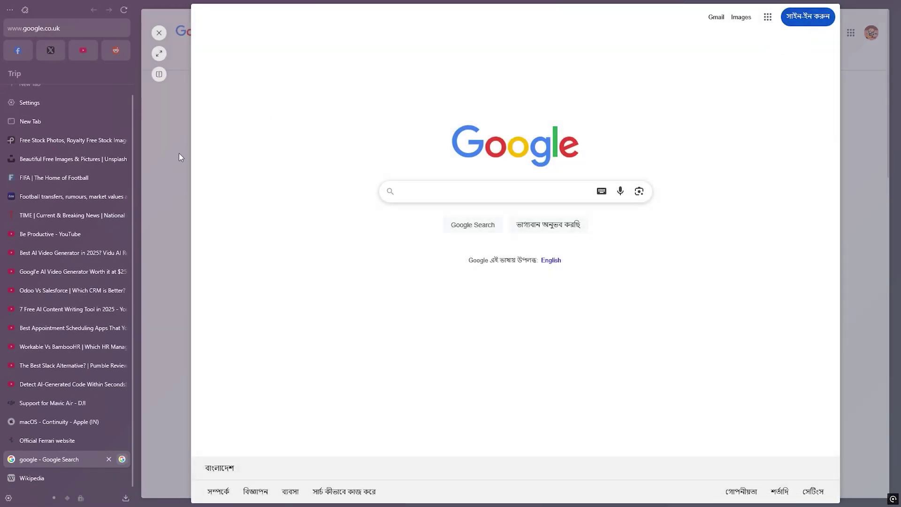
click(178, 153)
scroll(201, 195, down, 3)
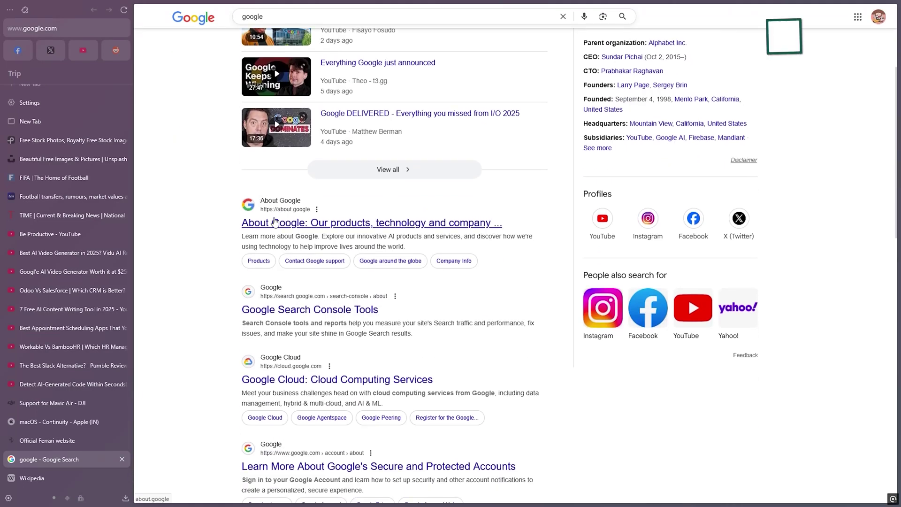
click(275, 221)
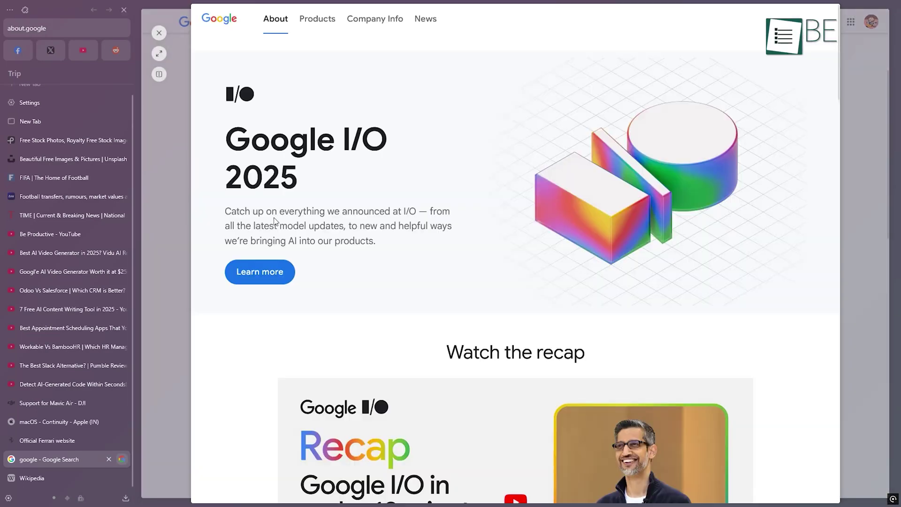
click(174, 219)
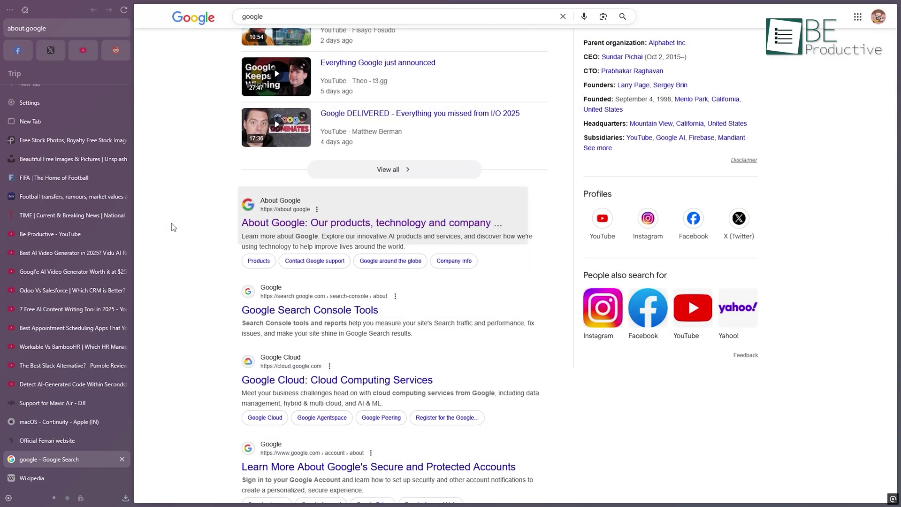
right_click(394, 222)
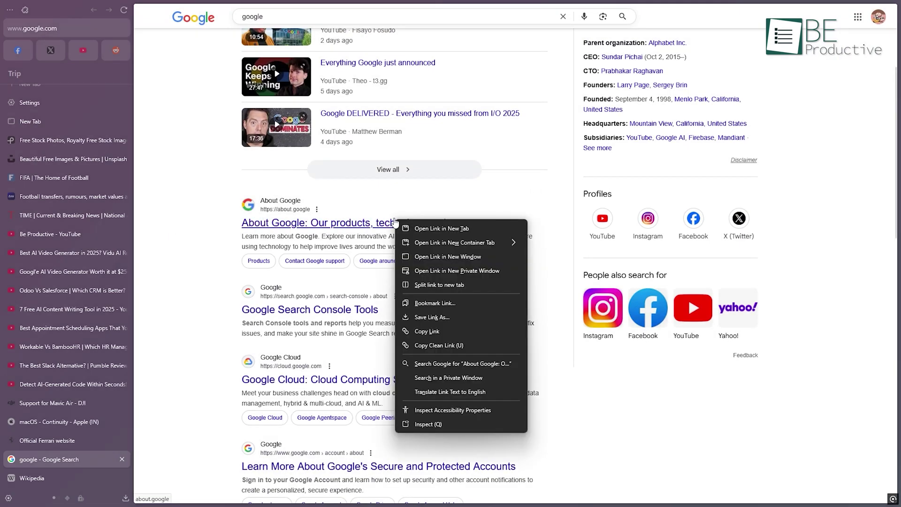
- Open About Google in split view, scroll the right pane, and preview the result in a popup
click(425, 284)
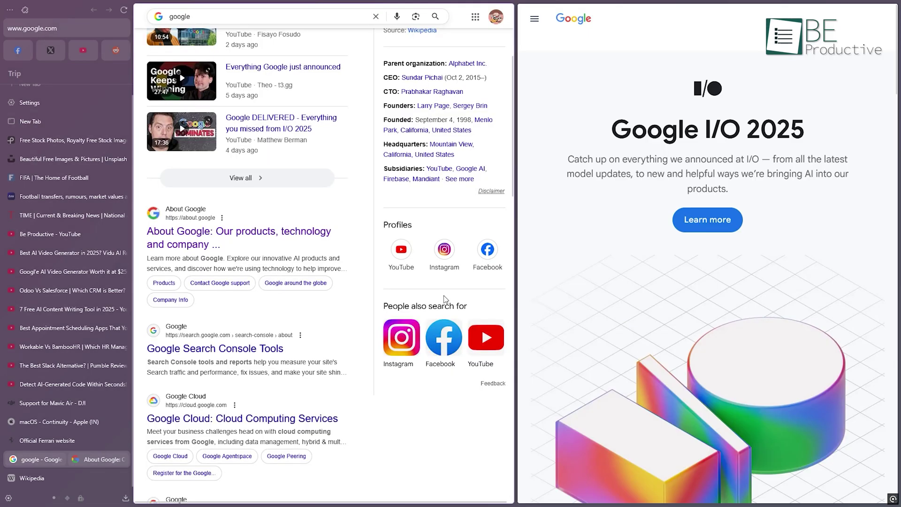
scroll(583, 264, down, 3)
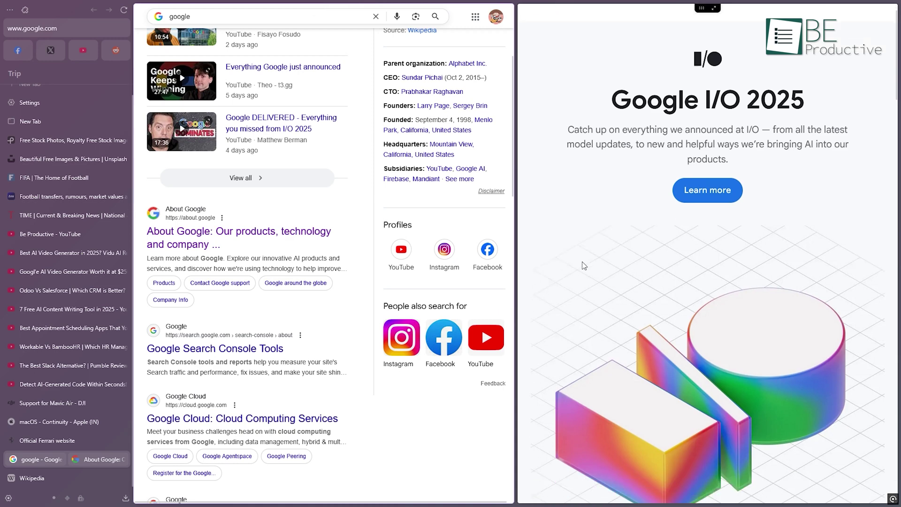
scroll(583, 266, down, 8)
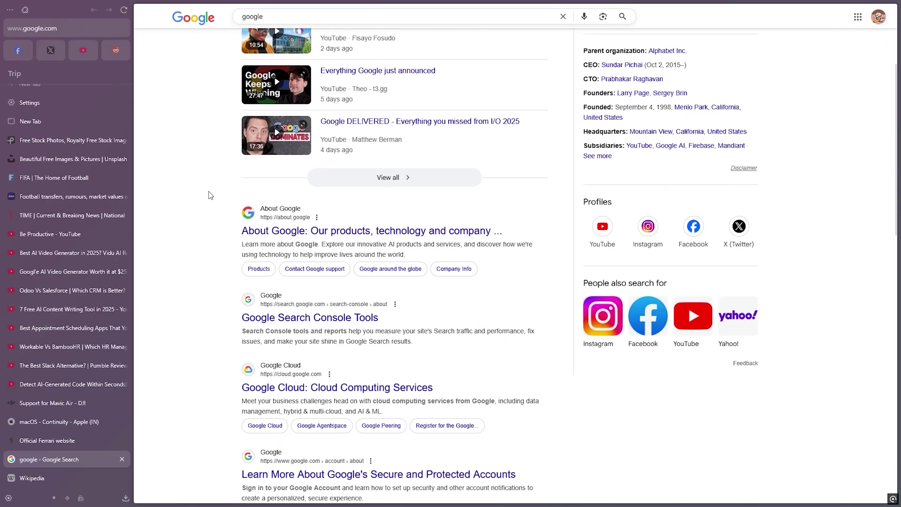
click(275, 221)
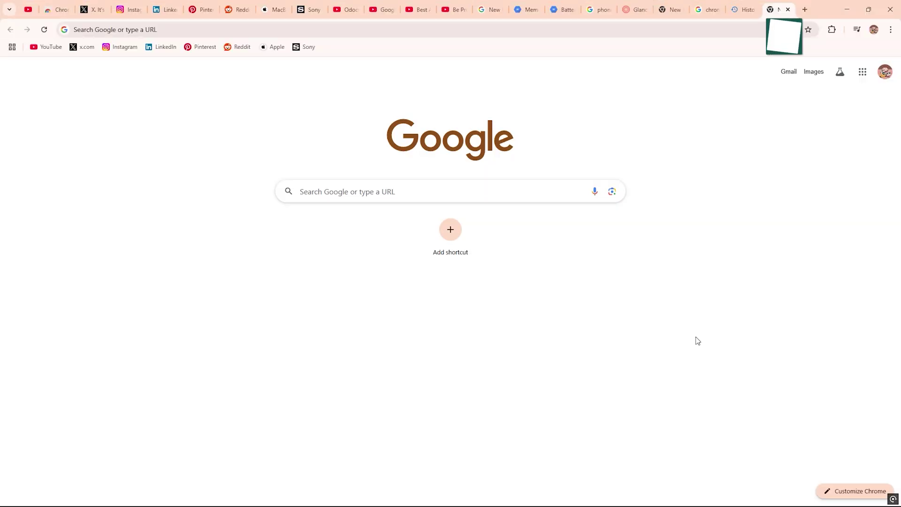
- Open Customize Chrome, then search the Web Store for grammar checker and VPN extensions
click(843, 491)
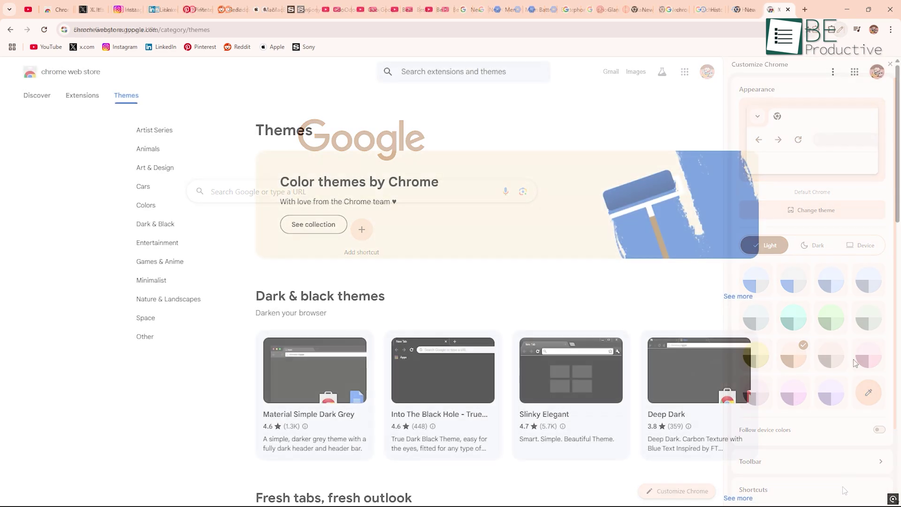
middle_click(854, 380)
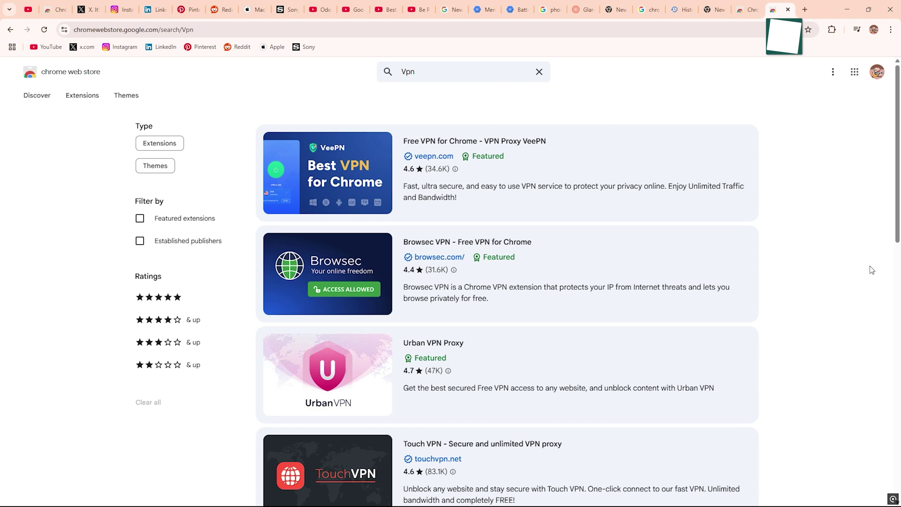
middle_click(871, 270)
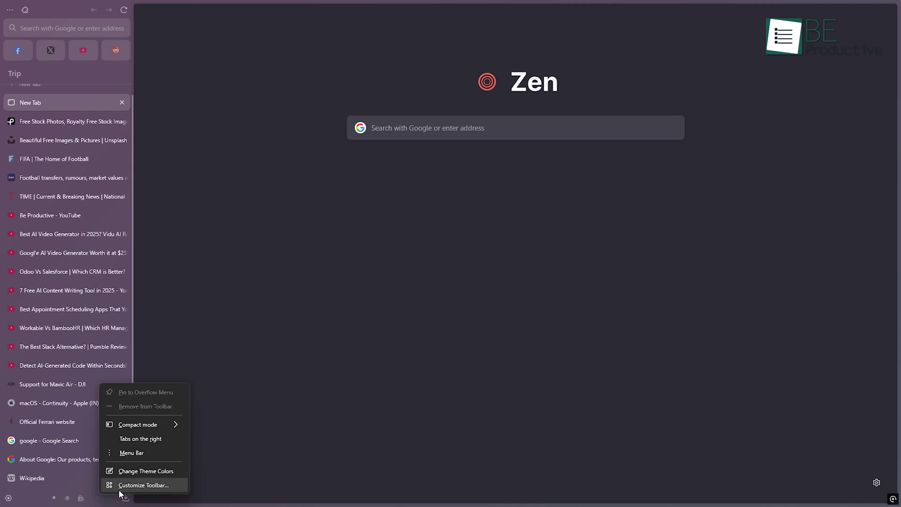
- Turn on compact mode, bring the tab sidebar back with Ctrl+Alt+C and widen it
click(120, 490)
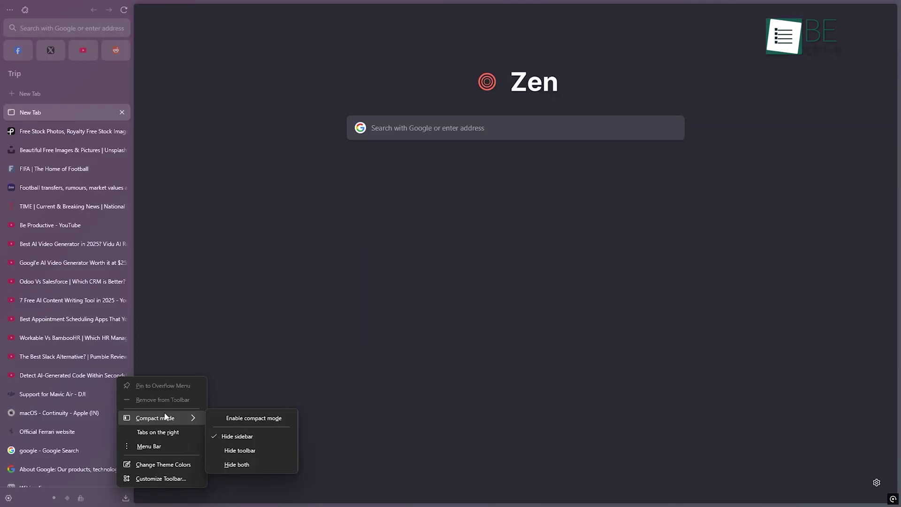
click(243, 417)
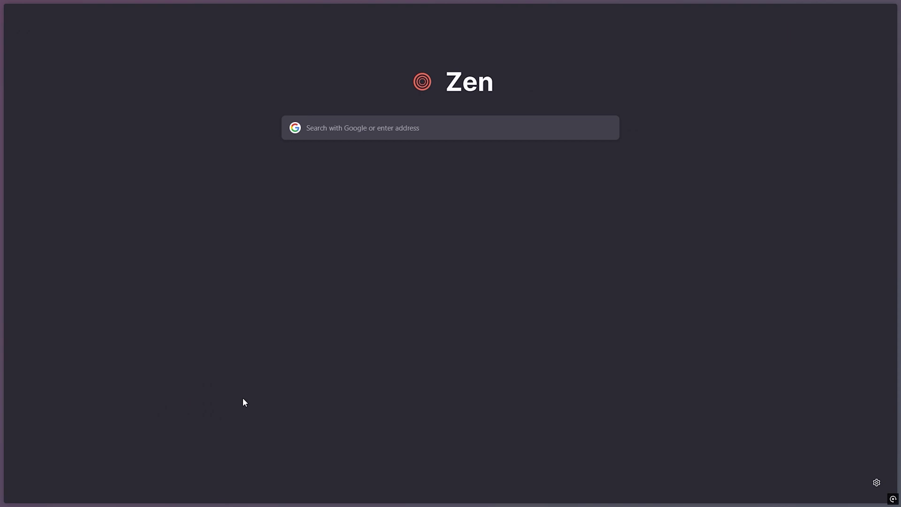
key(ctrl+alt+c)
drag(133, 237, 195, 240)
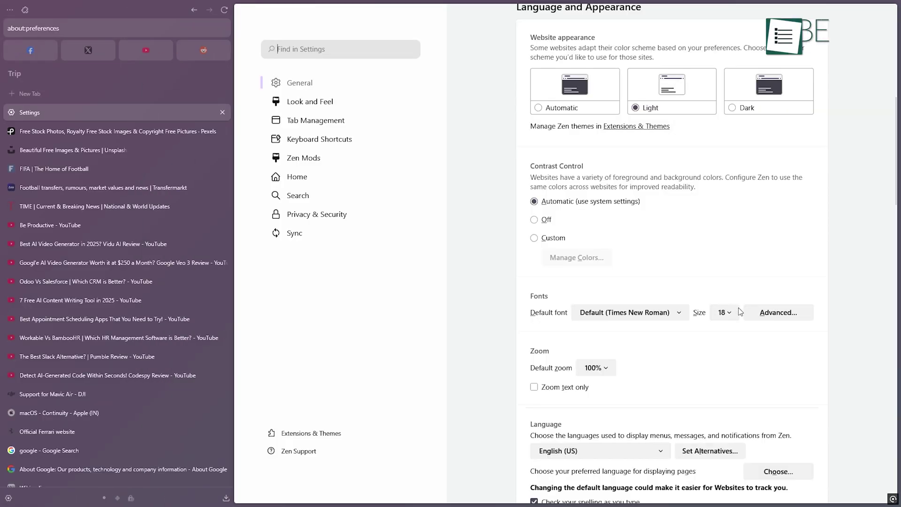
- In Zen settings, cancel a mods import, visit Mozilla add-ons, and list font sizes 9–72
click(734, 312)
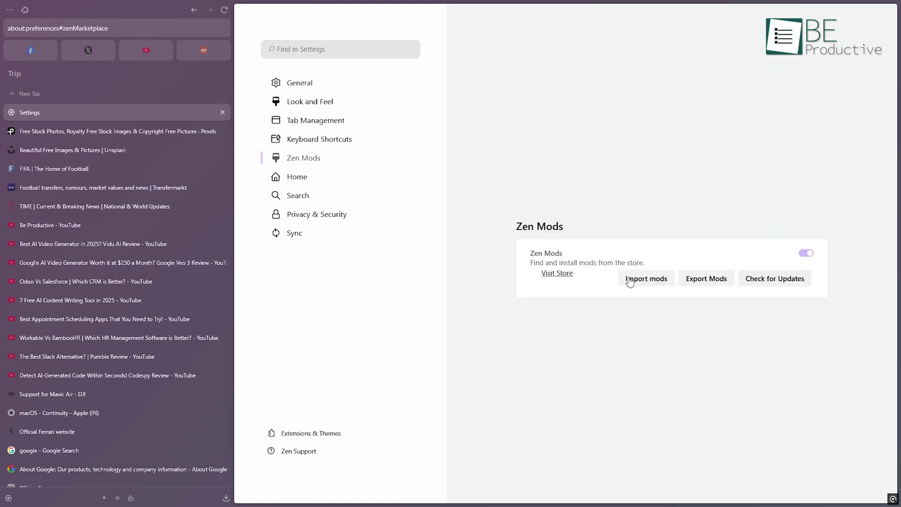
click(630, 280)
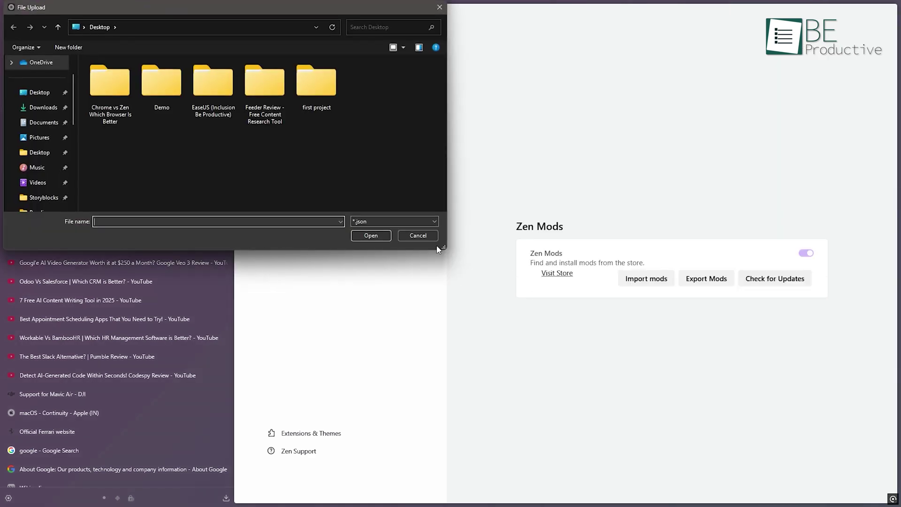
key(Escape)
click(322, 432)
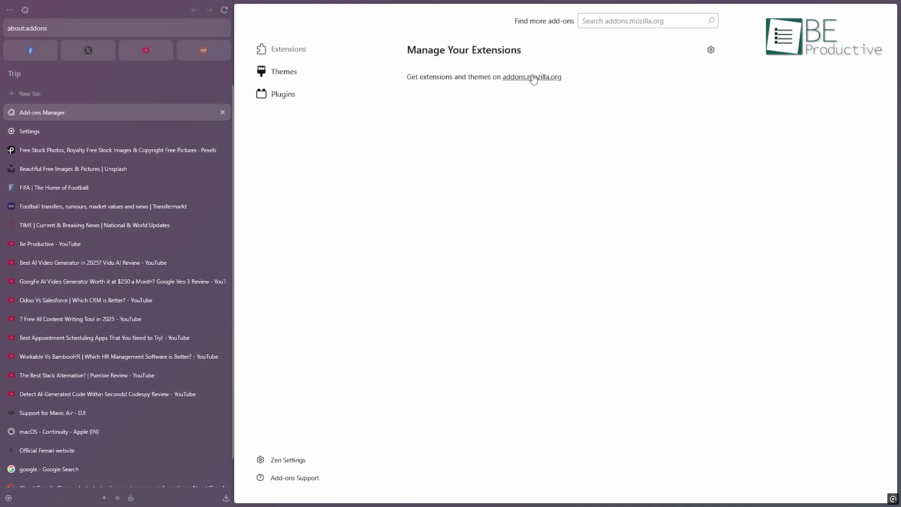
click(535, 77)
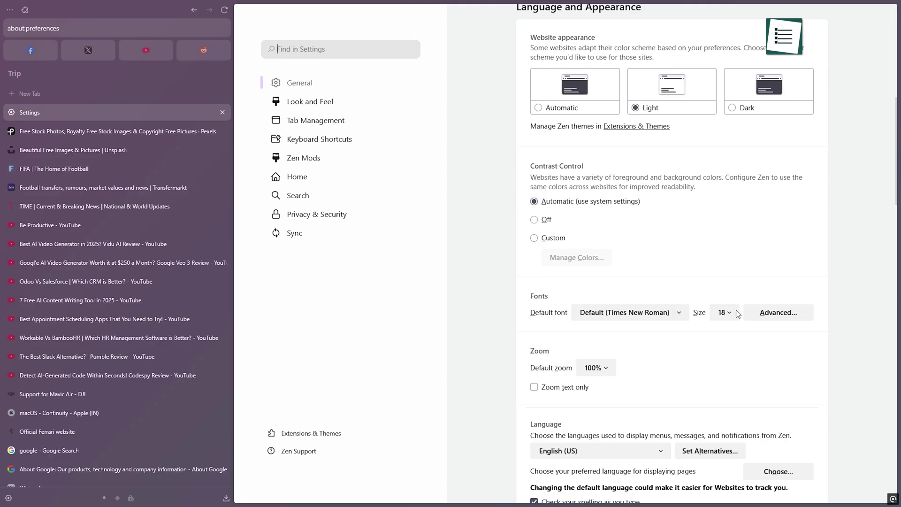
click(725, 312)
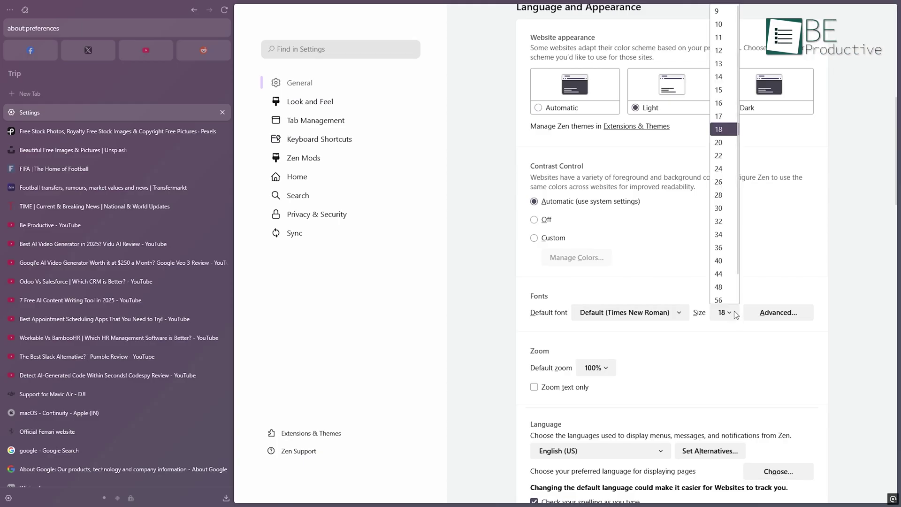
scroll(724, 272, down, 5)
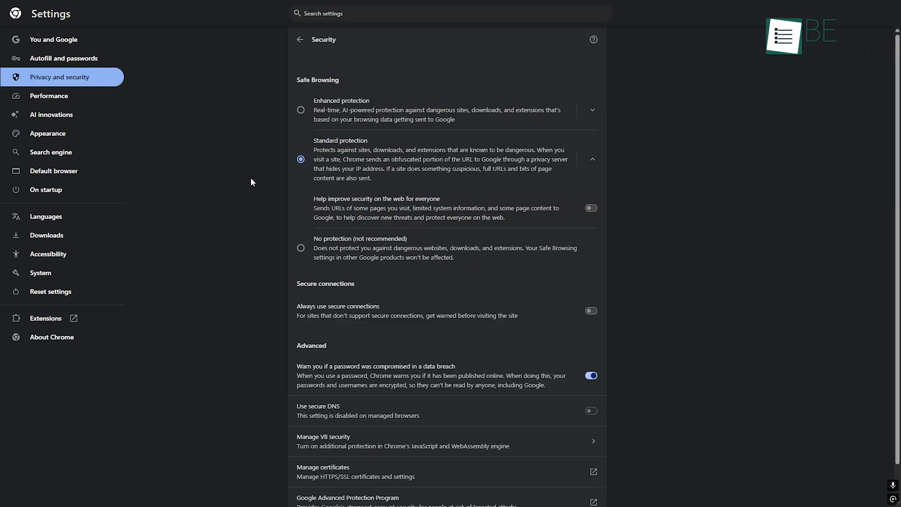
- Switch Safe Browsing to Enhanced protection, view saved passwords, then open the Google Account privacy review
click(300, 111)
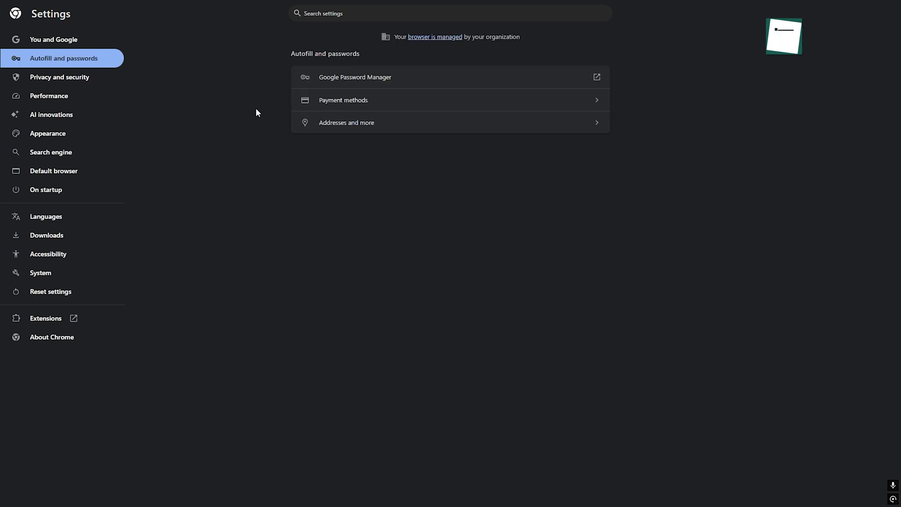
click(298, 87)
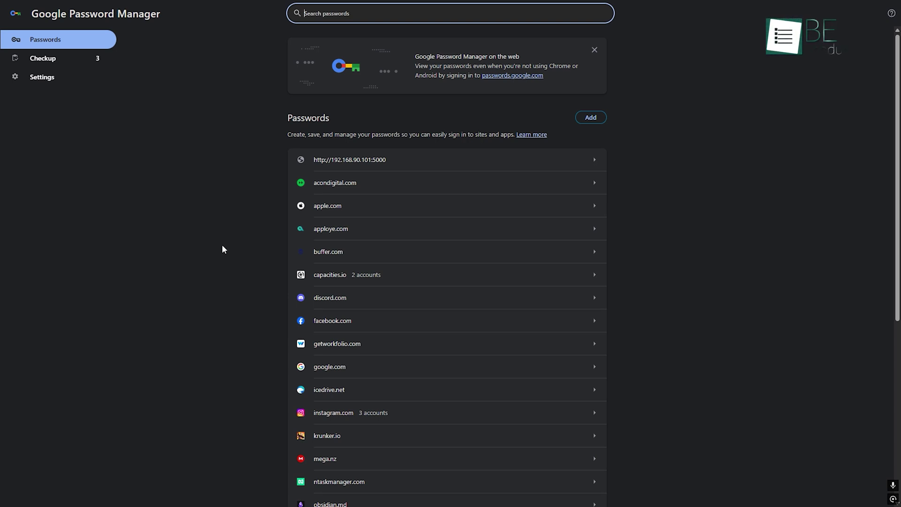
scroll(223, 249, down, 2)
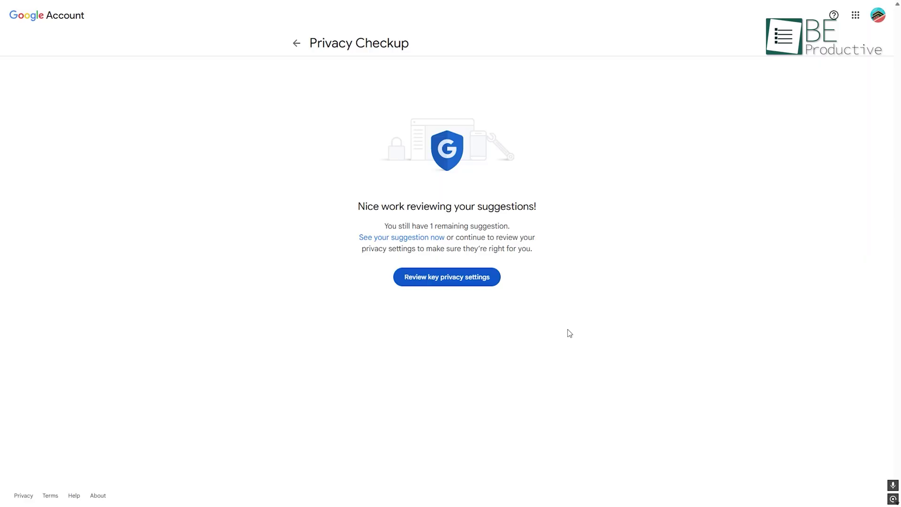
click(485, 283)
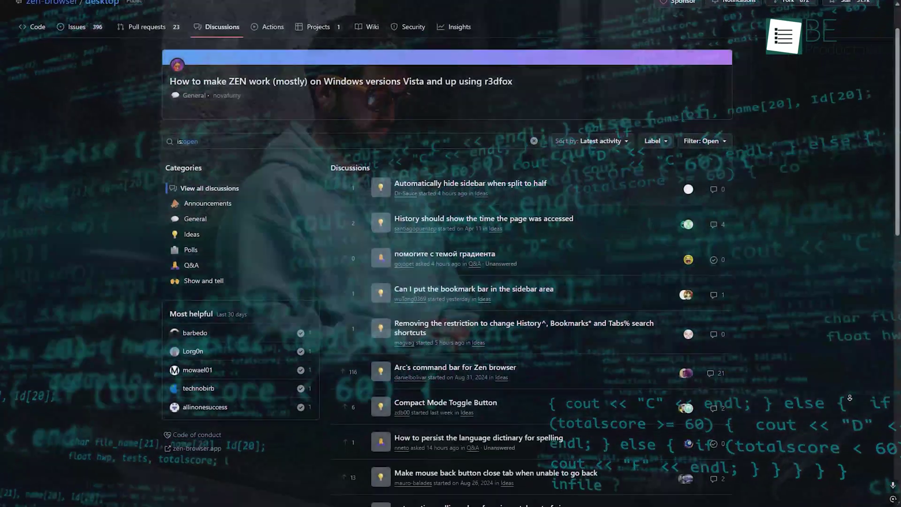
- Scroll further through the zen-browser/desktop Discussions list of open ideas and questions
scroll(451, 253, down, 3)
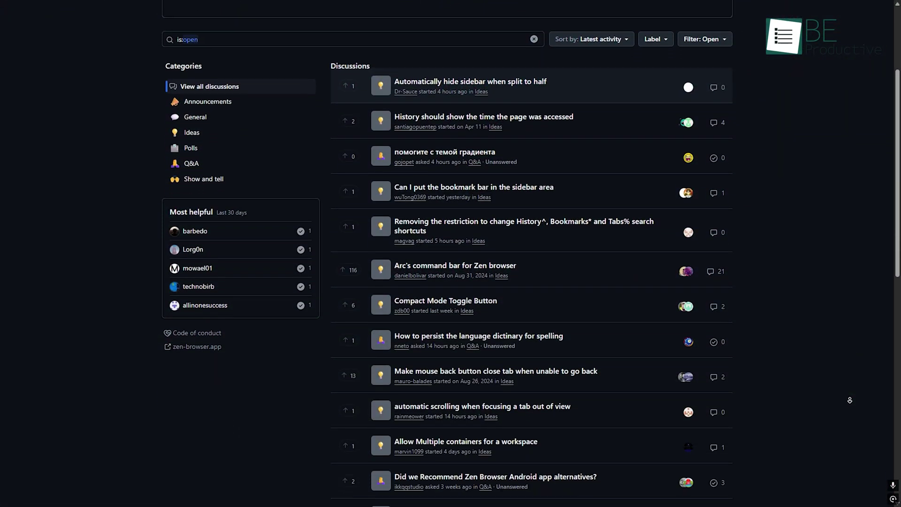
scroll(451, 253, down, 2)
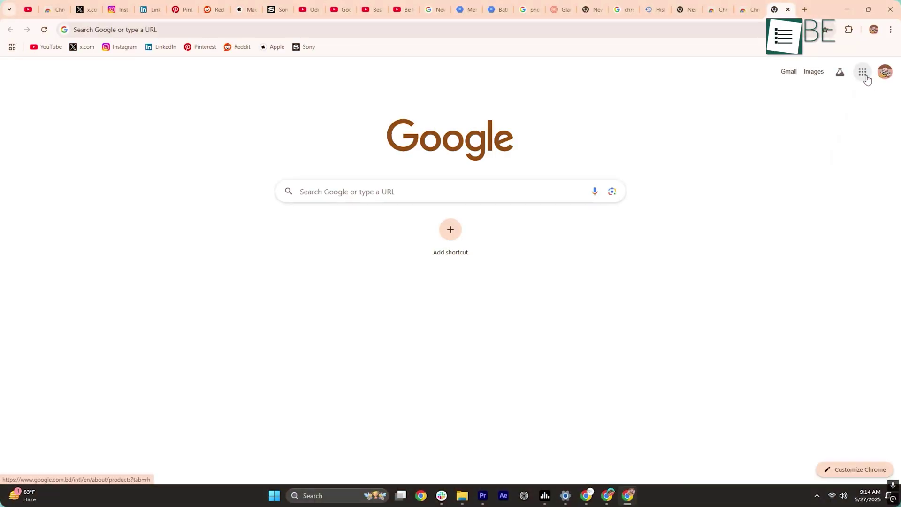
- Open the Google apps launcher and scroll its list down to Google Analytics and Blogger
click(866, 76)
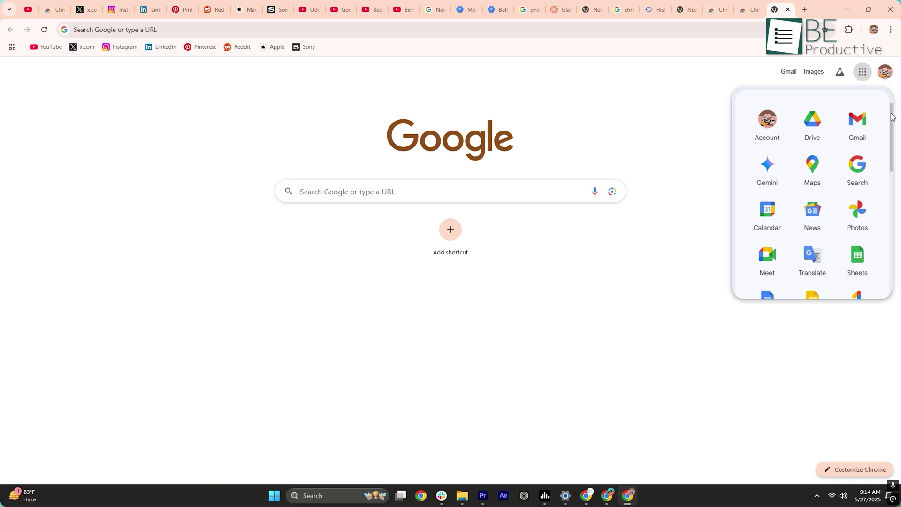
scroll(892, 117, down, 1)
scroll(891, 118, down, 2)
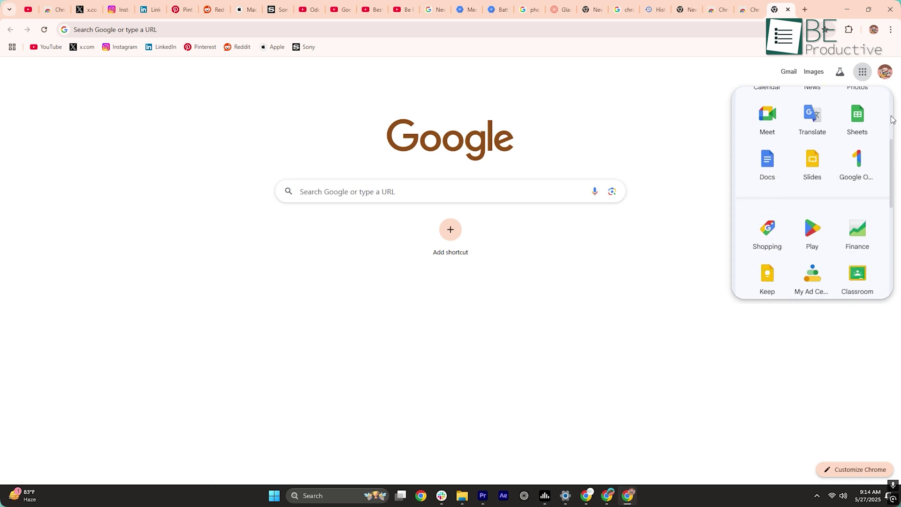
scroll(892, 118, down, 6)
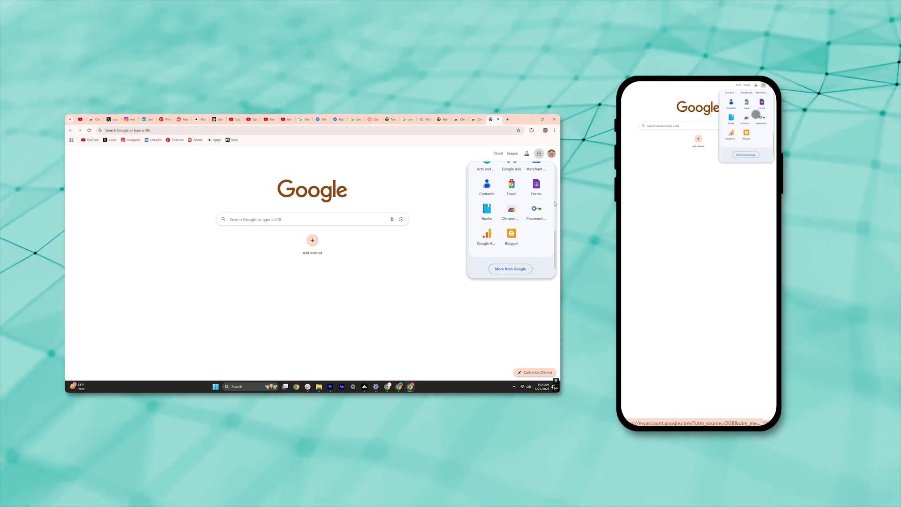
- Close the Google apps panel and sign in to a Mozilla account from Zen's main menu
click(393, 186)
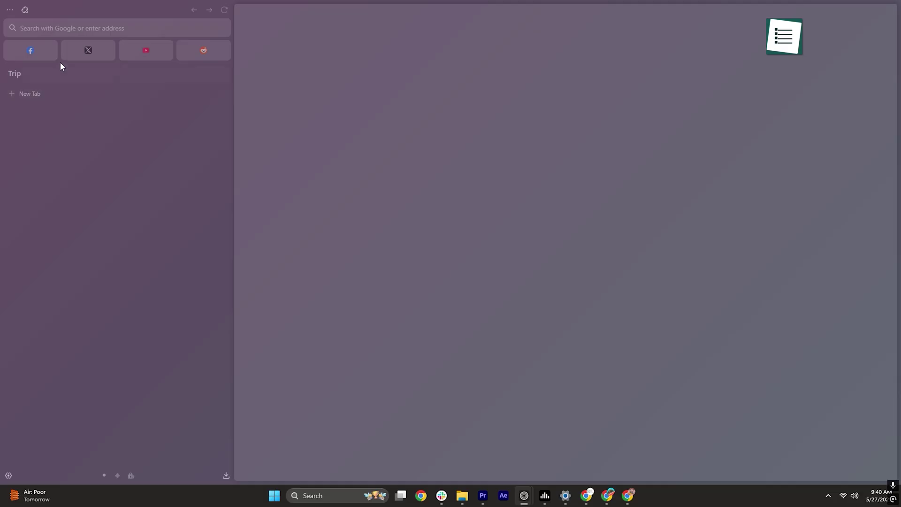
click(10, 10)
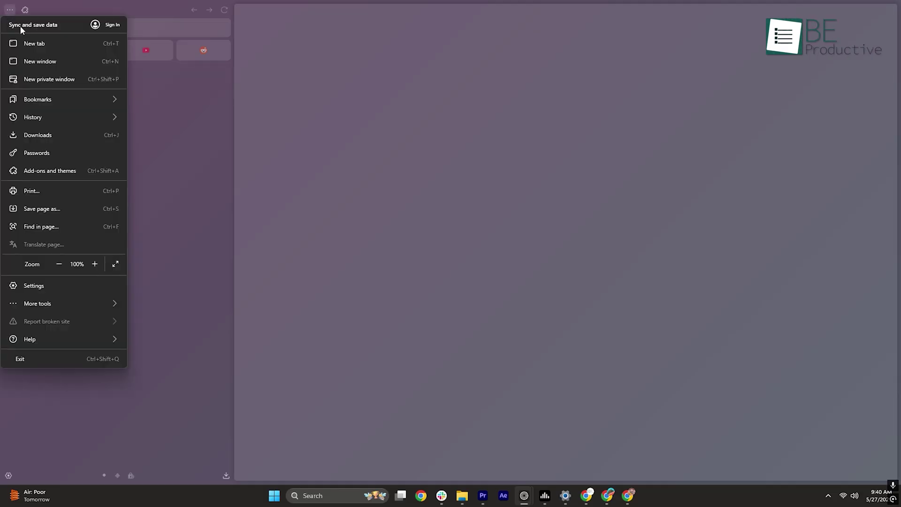
click(97, 26)
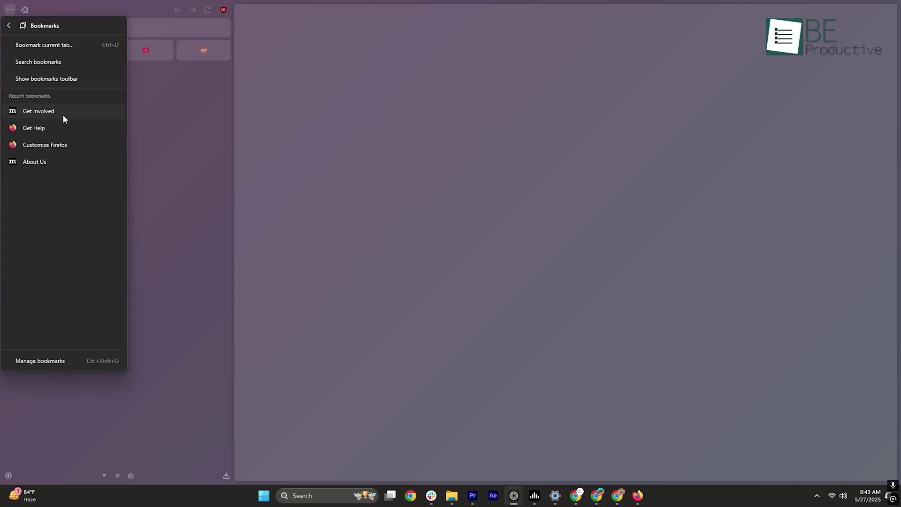
- Show Zen's saved passwords page, then list recent browsing history with Ctrl+H
click(63, 114)
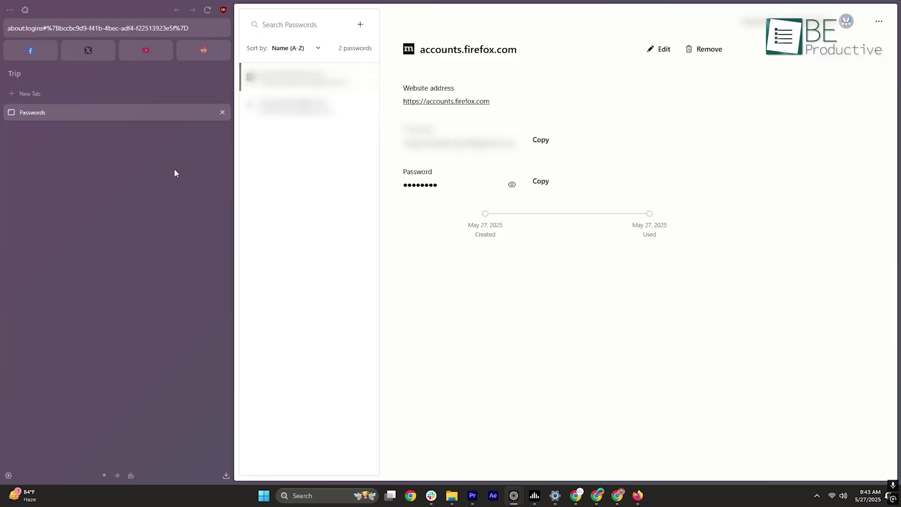
key(ctrl+h)
scroll(122, 117, down, 6)
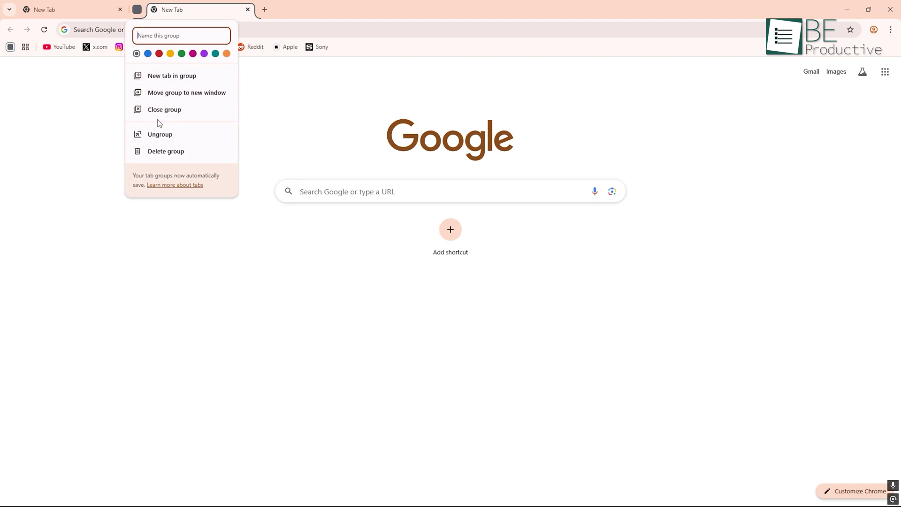
- Show the new tab group's naming and colour options
click(866, 76)
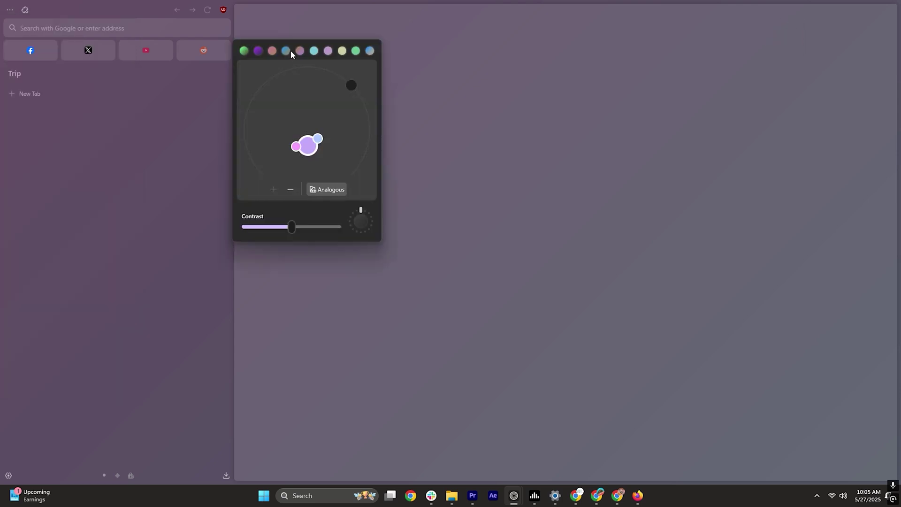
- Try orange, pink and purple gradients and single pink, settling on a single yellow-olive theme colour
click(286, 50)
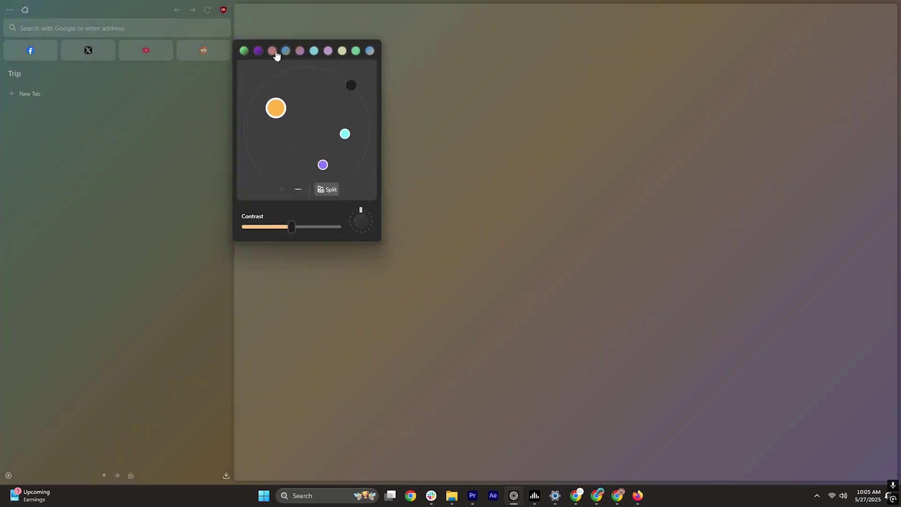
click(275, 52)
click(259, 53)
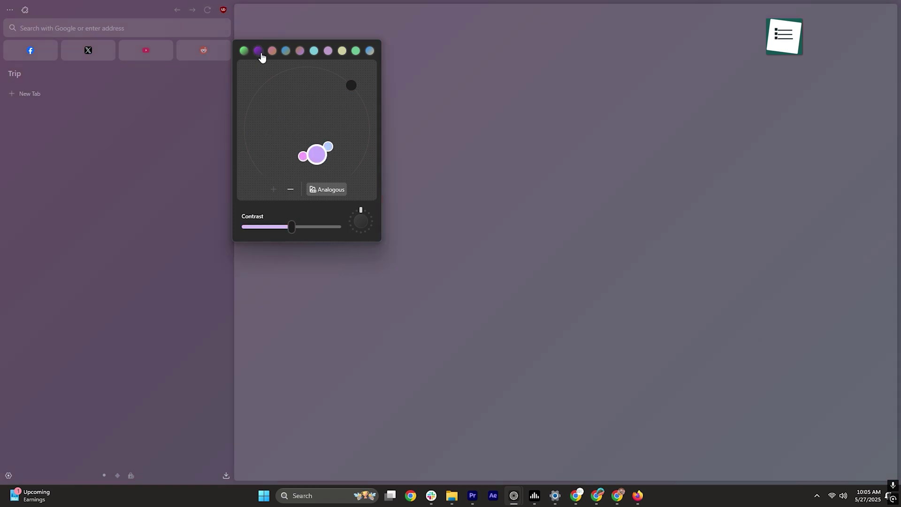
click(328, 52)
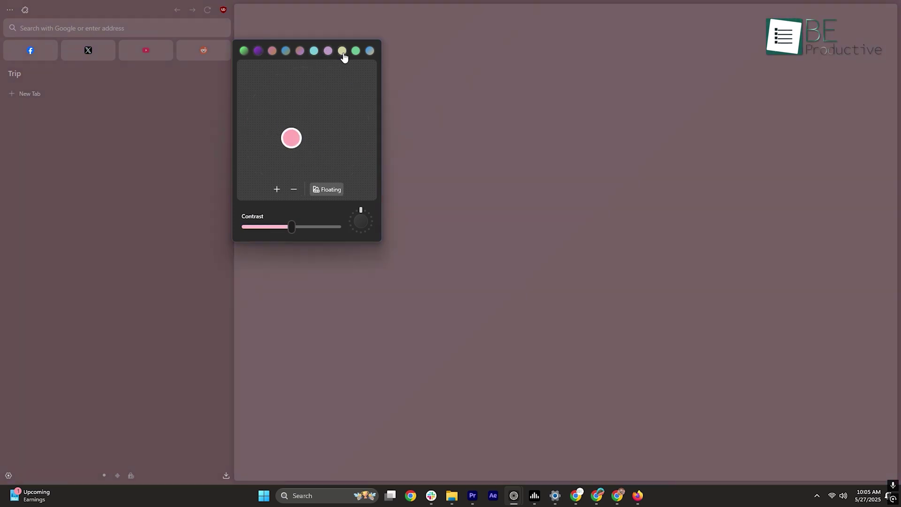
click(342, 52)
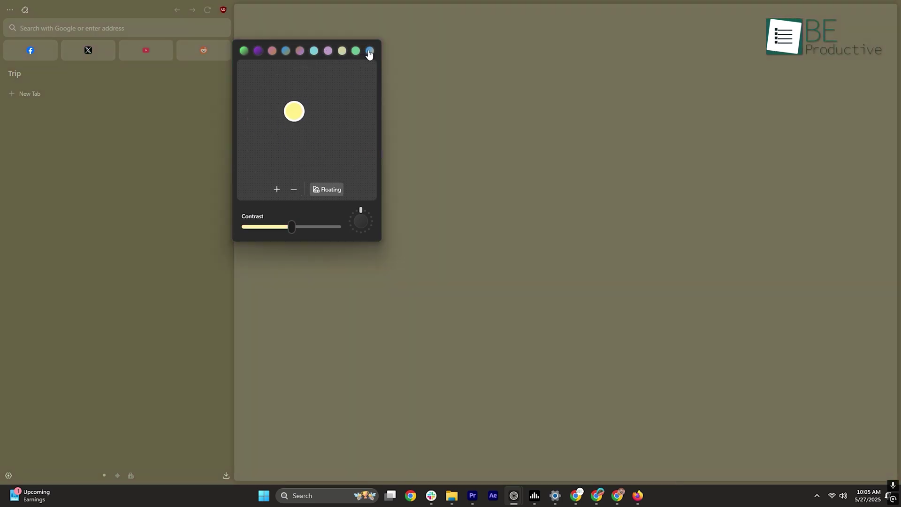